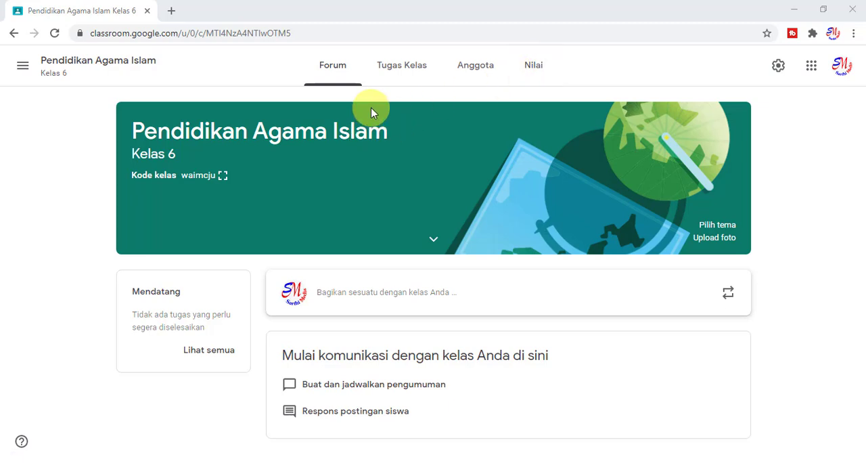
# Start adding a new topic to the class's Tugas Kelas page.
pyautogui.click(389, 65)
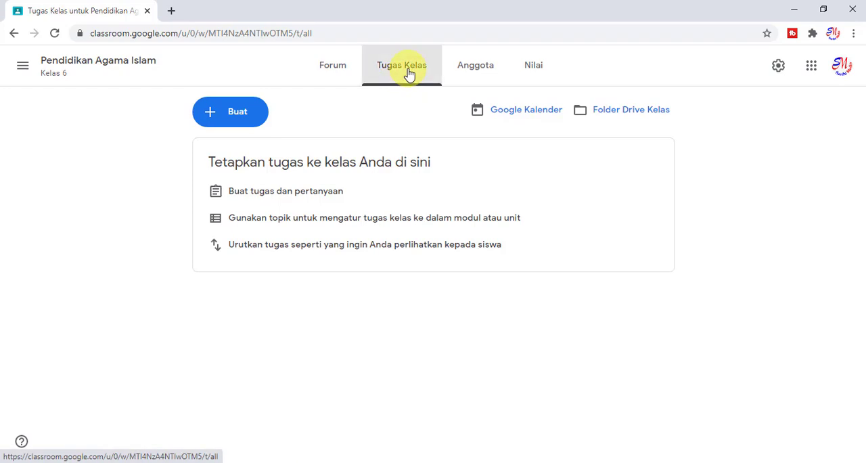
pyautogui.click(244, 120)
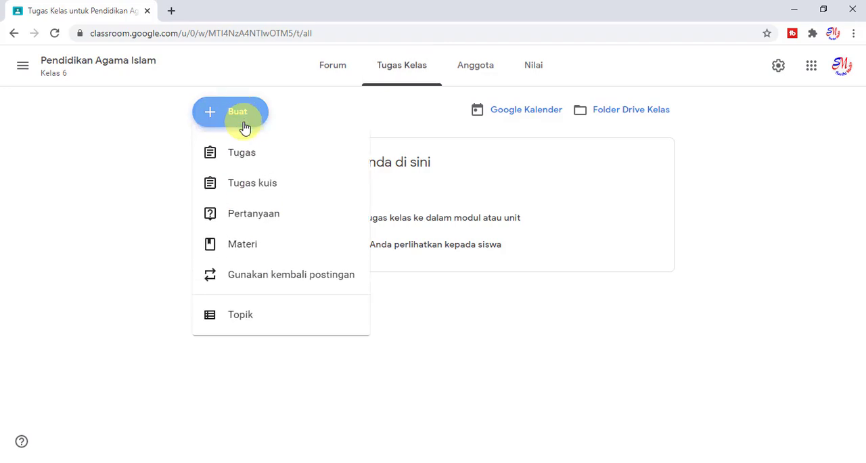
pyautogui.click(240, 323)
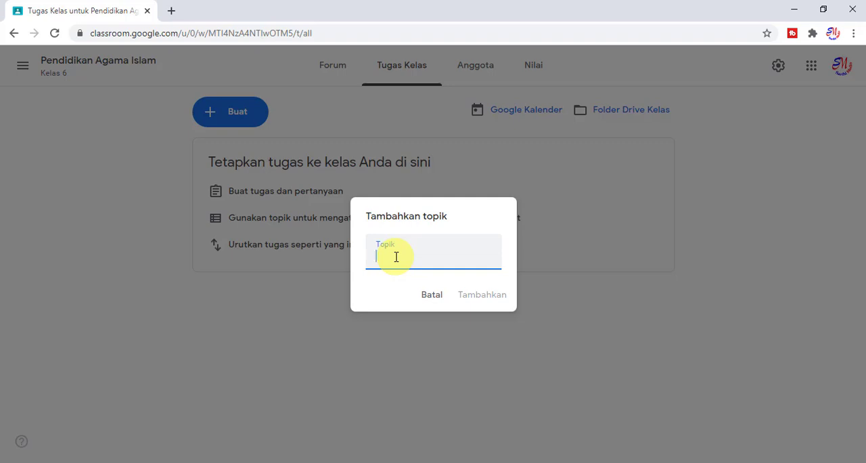
pyautogui.write('Pertemuan')
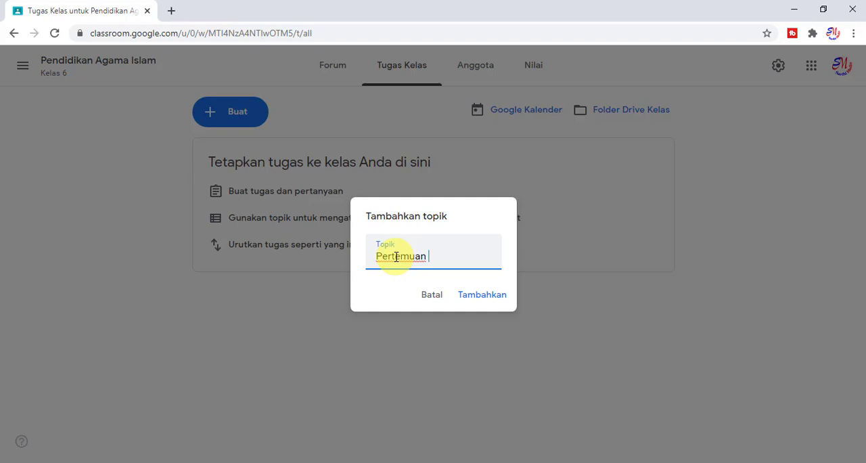
pyautogui.press('BackSpace')
pyautogui.press('BackSpace')
pyautogui.press('BackSpace')
pyautogui.press('BackSpace')
pyautogui.press('BackSpace')
pyautogui.press('BackSpace')
pyautogui.press('BackSpace')
pyautogui.press('BackSpace')
pyautogui.press('BackSpace')
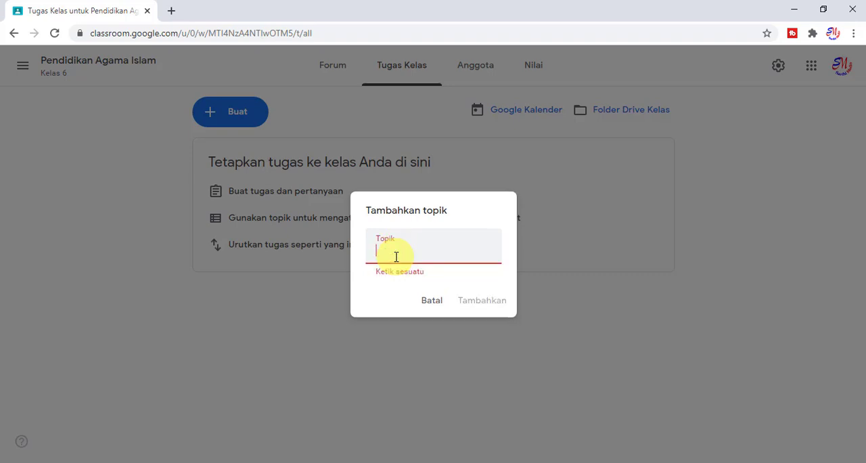
# Name the new topic "Part 1 : Pengenalan" and add it to the class.
pyautogui.write('Part')
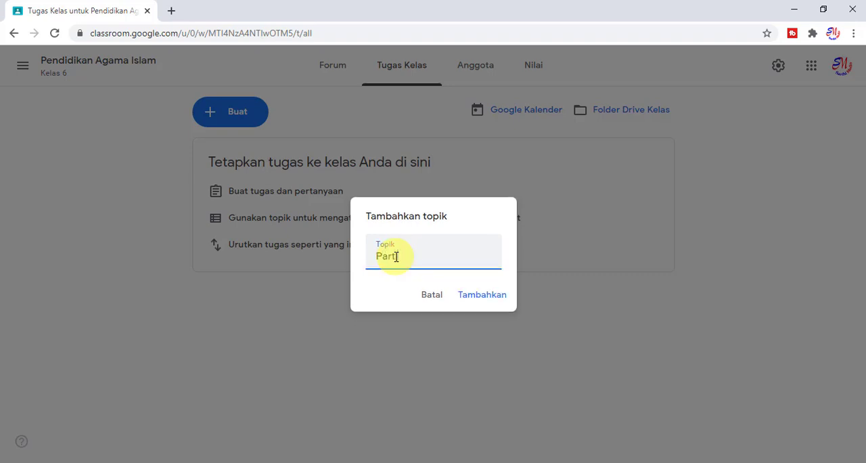
pyautogui.write(' 1 : Pengenalan')
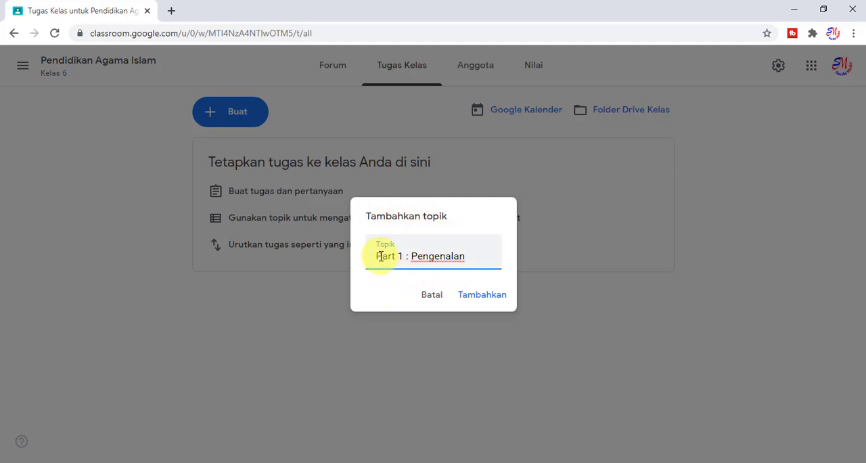
pyautogui.click(477, 300)
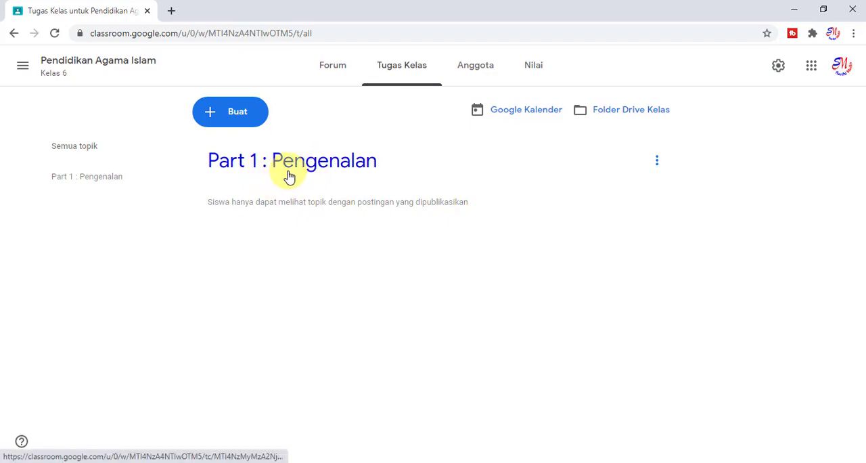
# Create a new Materi post and give it the title "Petunjuk".
pyautogui.click(238, 123)
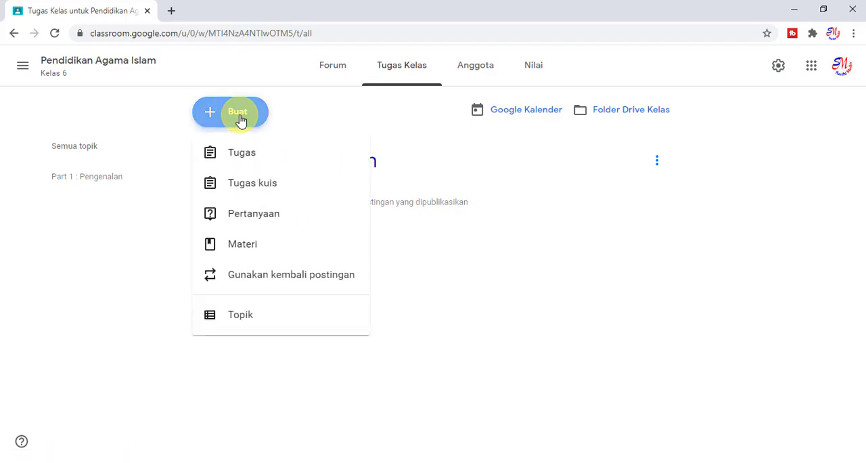
pyautogui.click(258, 254)
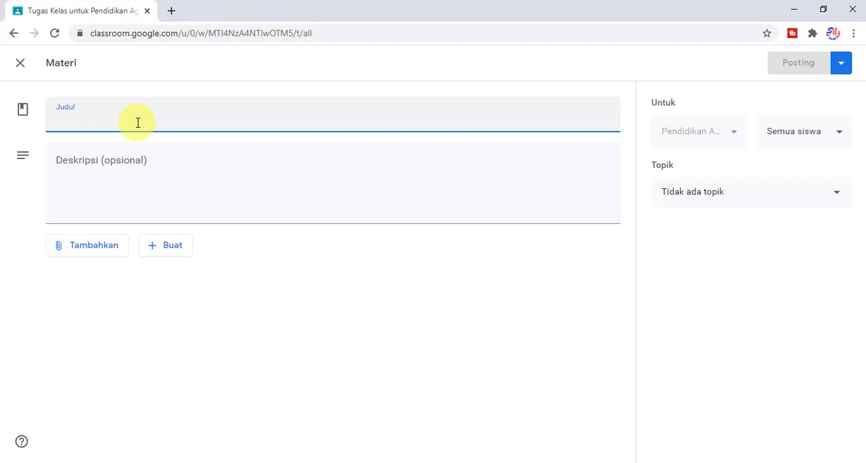
pyautogui.write('Petunju')
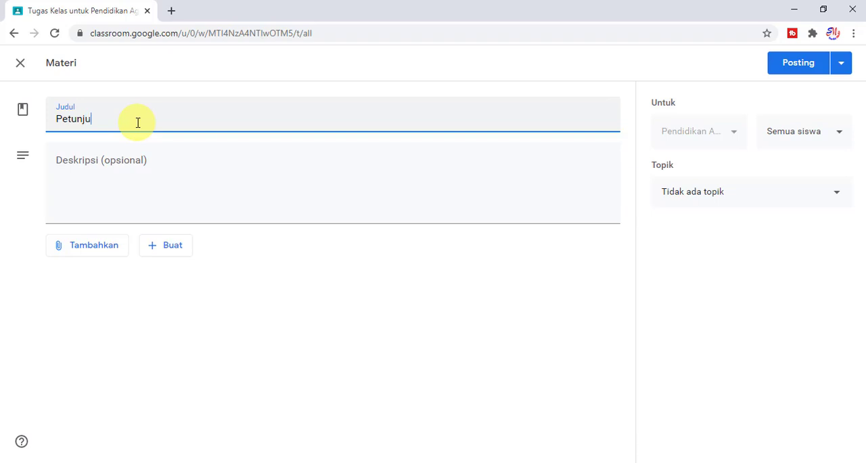
pyautogui.write('k')
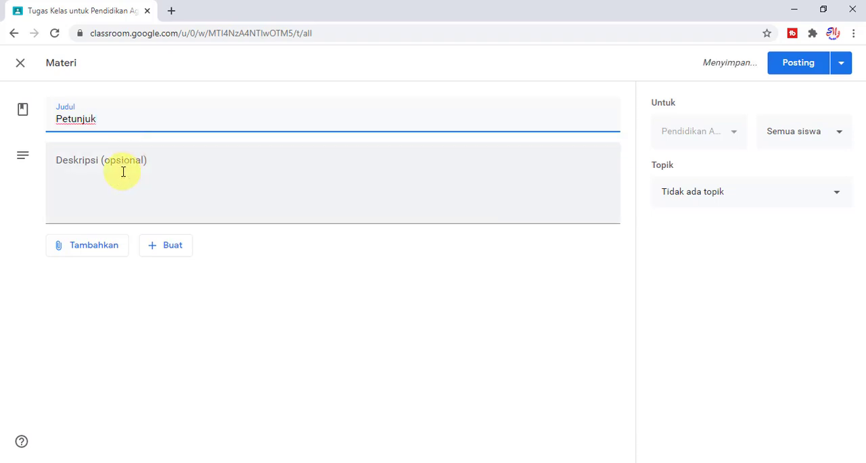
# Enter "1. 07.30 s.d 08.00 Absensi" as the first line of the material's description.
pyautogui.click(126, 162)
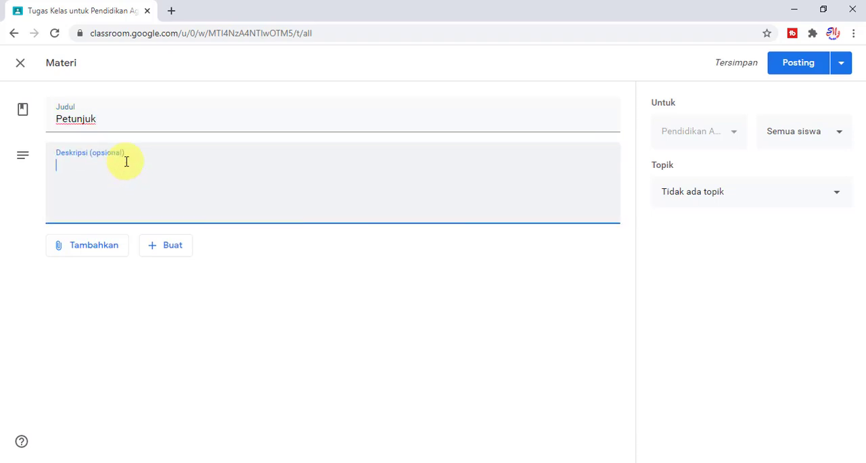
pyautogui.write('1.')
pyautogui.press('BackSpace')
pyautogui.write('1. 07.30 s')
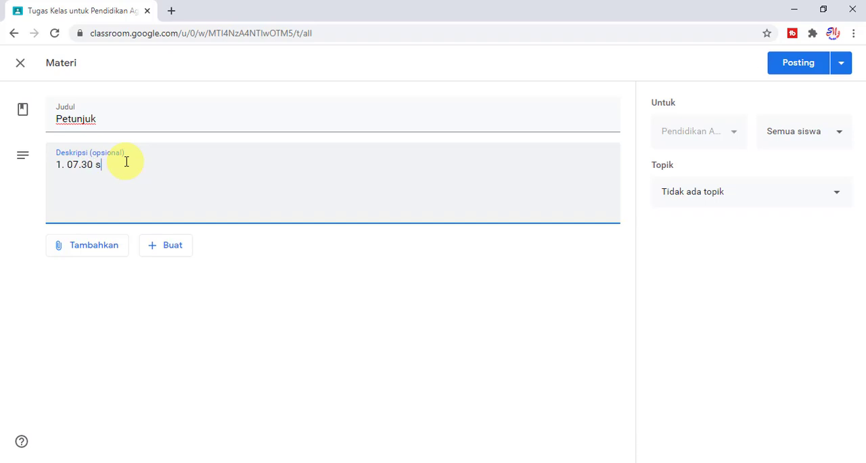
pyautogui.write('.d 08.08')
pyautogui.press('BackSpace')
pyautogui.write('0')
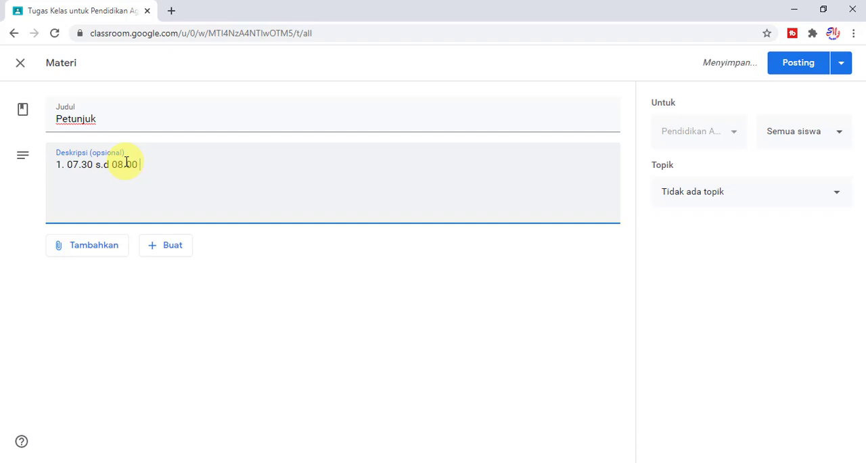
pyautogui.write(' Absensi')
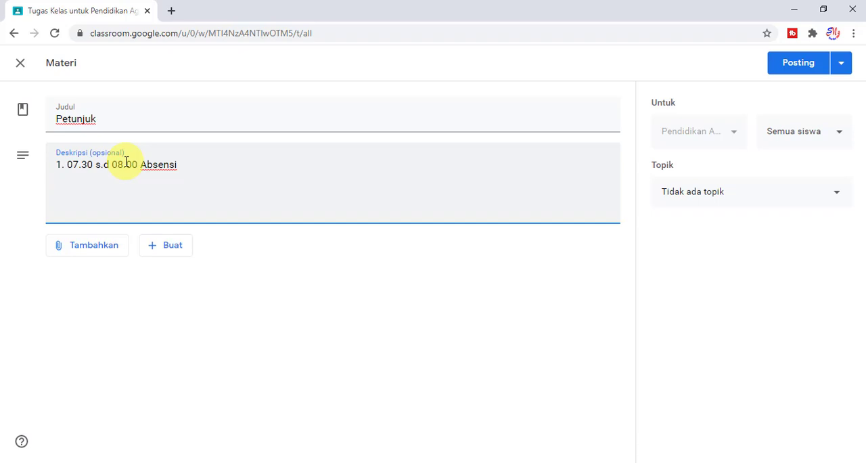
# Add the description lines "2. 08.0 -s.d 08.30 Perkenalan" and "3. ......." below the Absensi line.
pyautogui.press('Return')
pyautogui.write('2. 08.0')
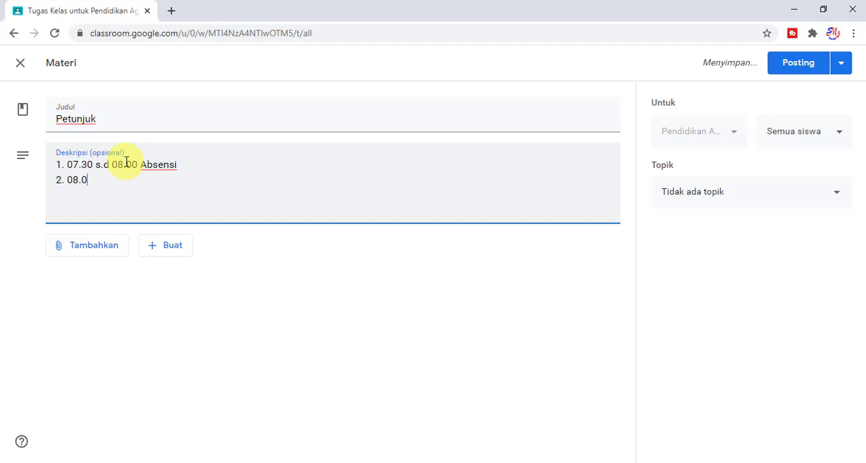
pyautogui.write(' -s.d 08.30')
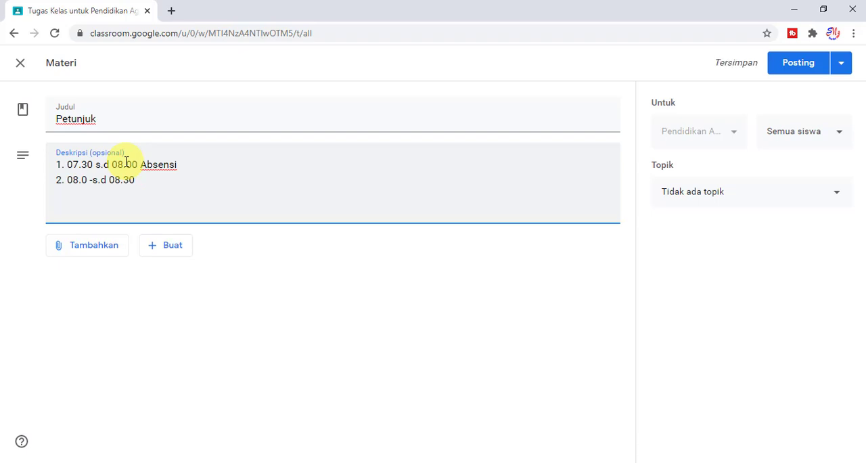
pyautogui.write(' Perkenalan')
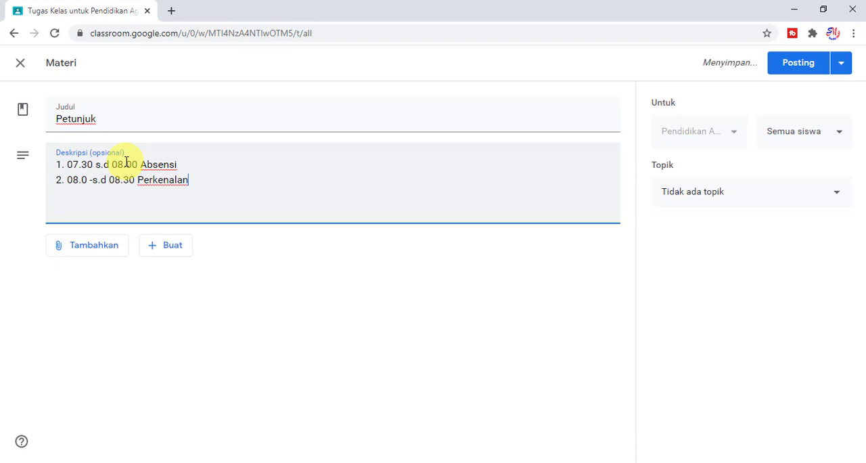
pyautogui.press('Return')
pyautogui.write('3. .......')
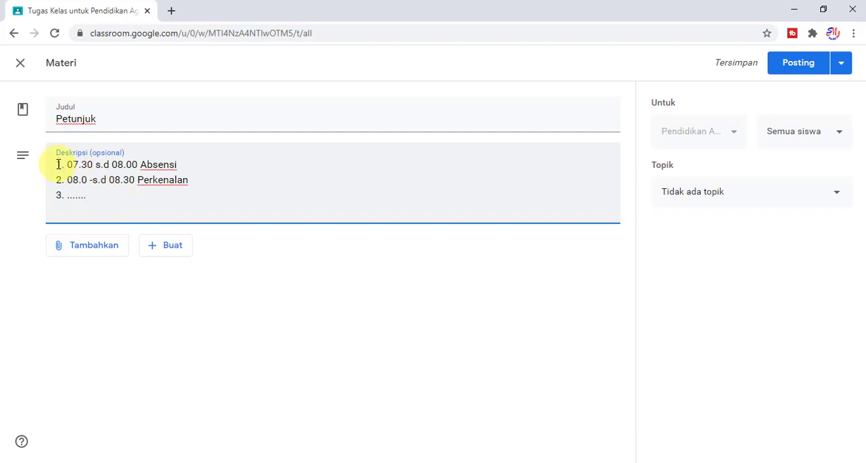
# Insert the greeting "assalamualaikum WR Wb......" on its own line above the numbered list in the description.
pyautogui.click(56, 164)
pyautogui.press('Return')
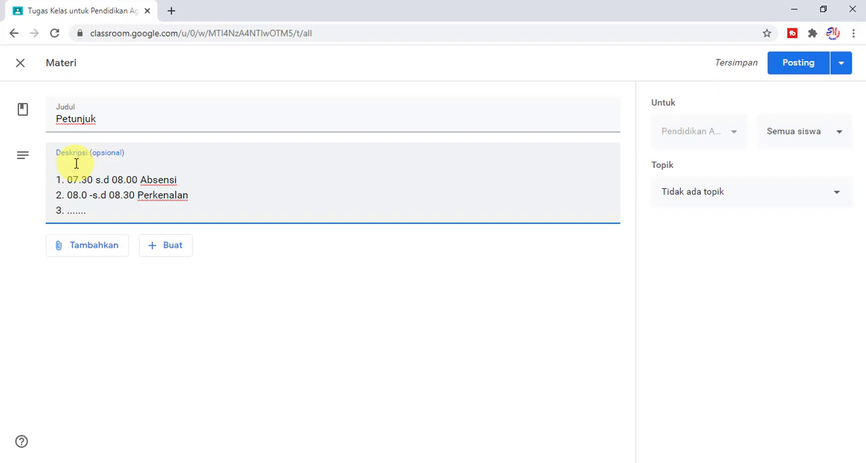
pyautogui.write('assalamualaikum W')
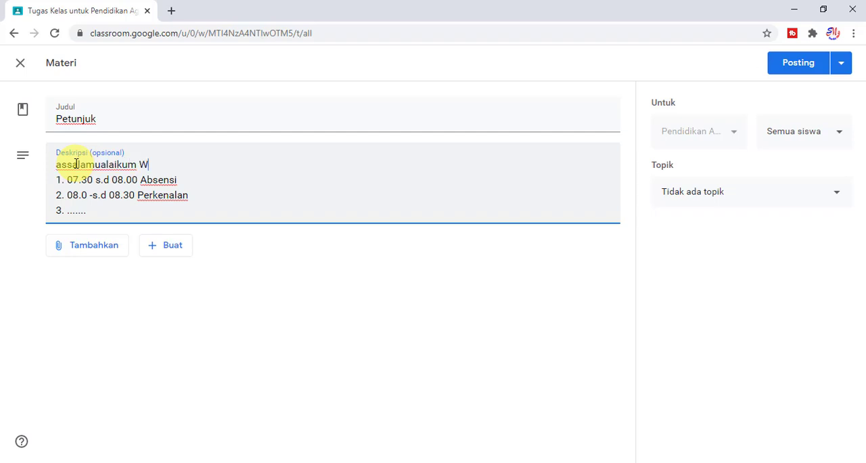
pyautogui.write('R Wb......')
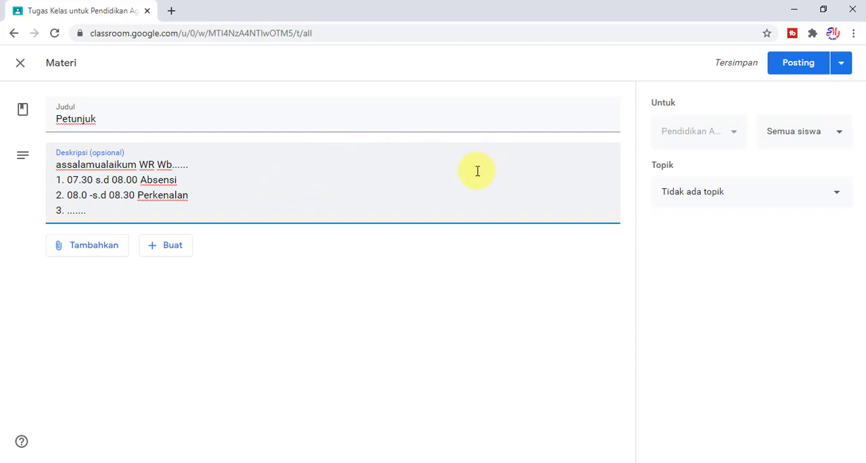
# Assign the Petunjuk material to the topic "Part 1 : Pengenalan".
pyautogui.click(804, 140)
pyautogui.click(820, 138)
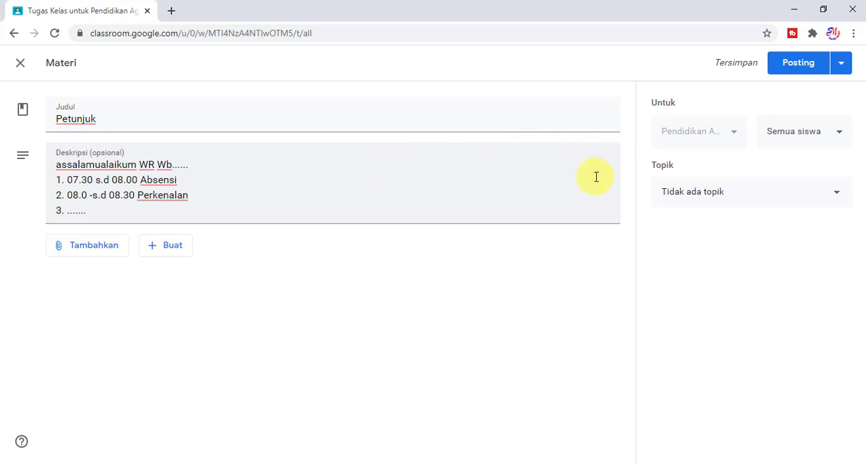
pyautogui.click(681, 207)
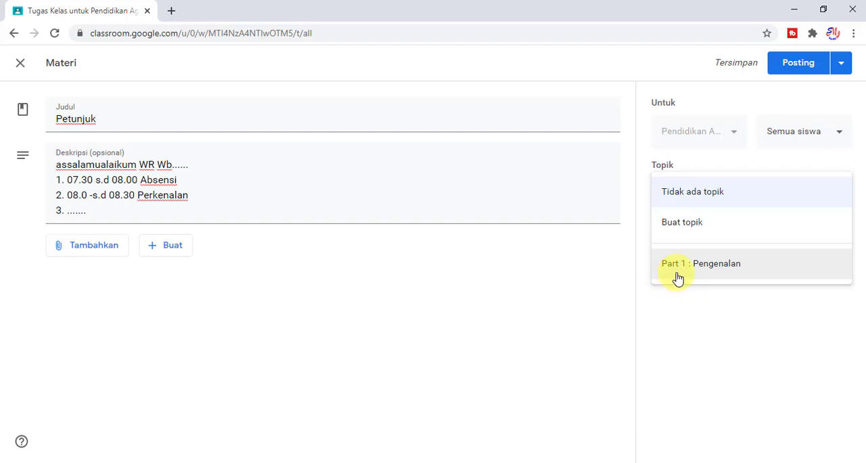
pyautogui.click(711, 265)
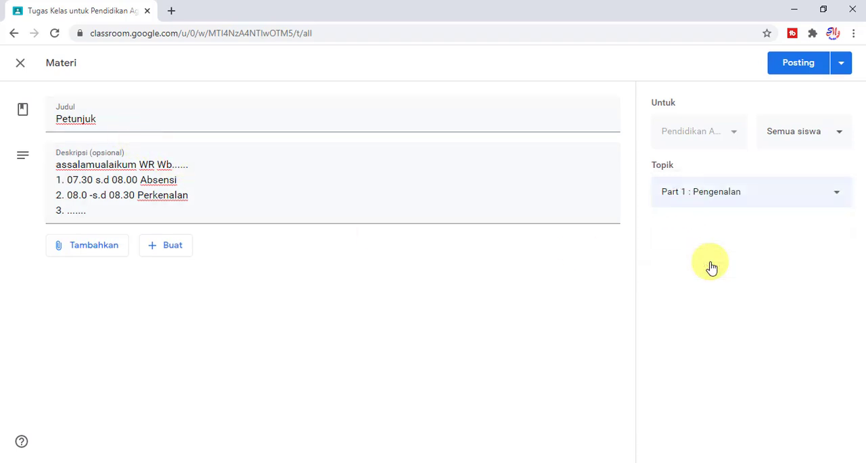
pyautogui.click(746, 204)
pyautogui.click(714, 201)
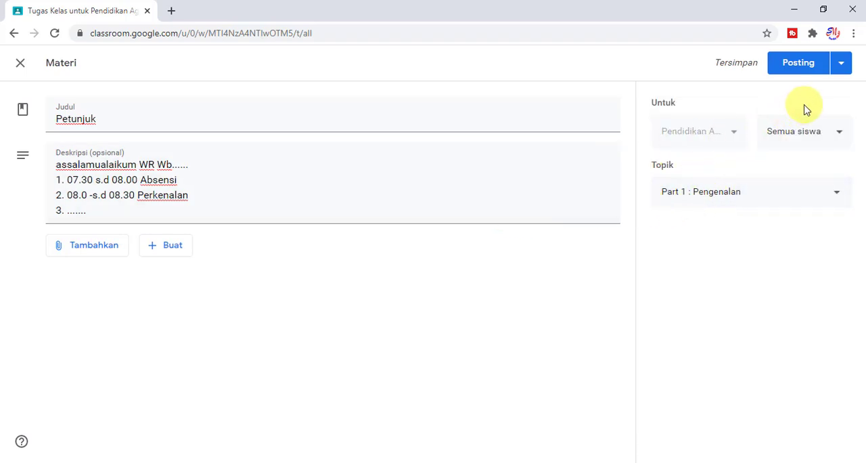
# Schedule the Petunjuk material for publication on 14 Jul 2020 at 07.25.
pyautogui.click(840, 66)
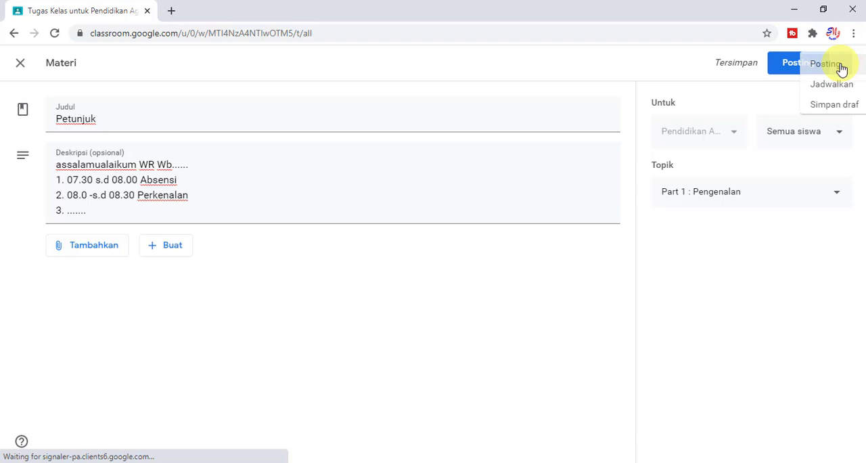
pyautogui.click(737, 92)
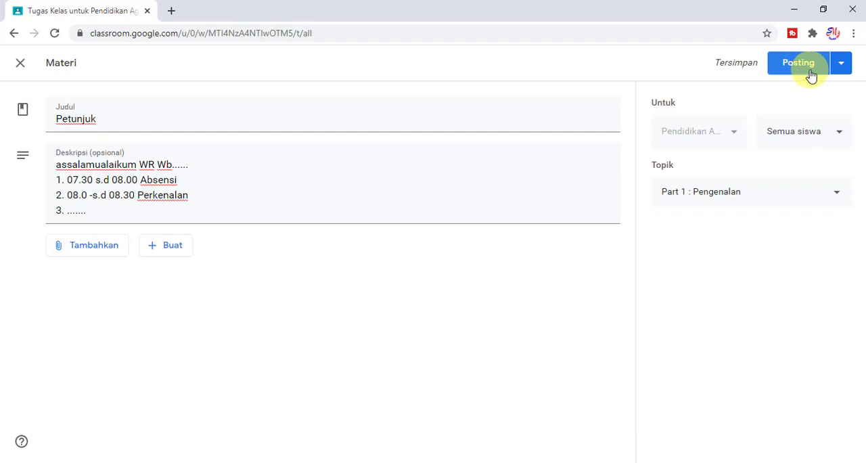
pyautogui.click(841, 71)
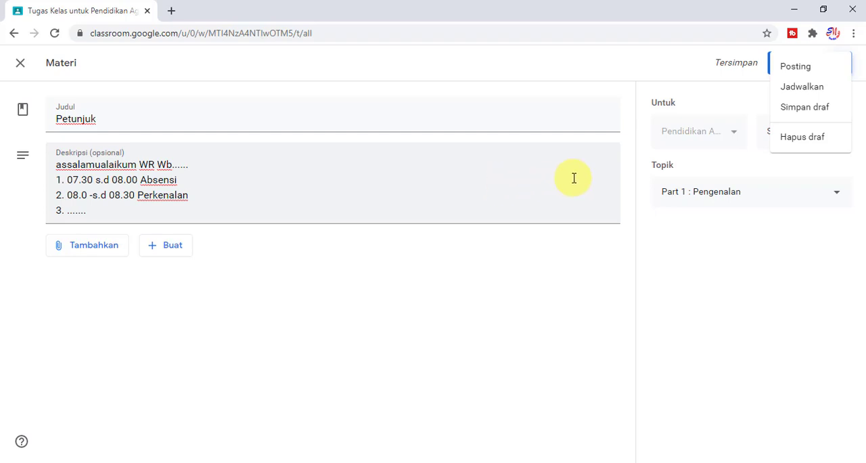
pyautogui.click(804, 90)
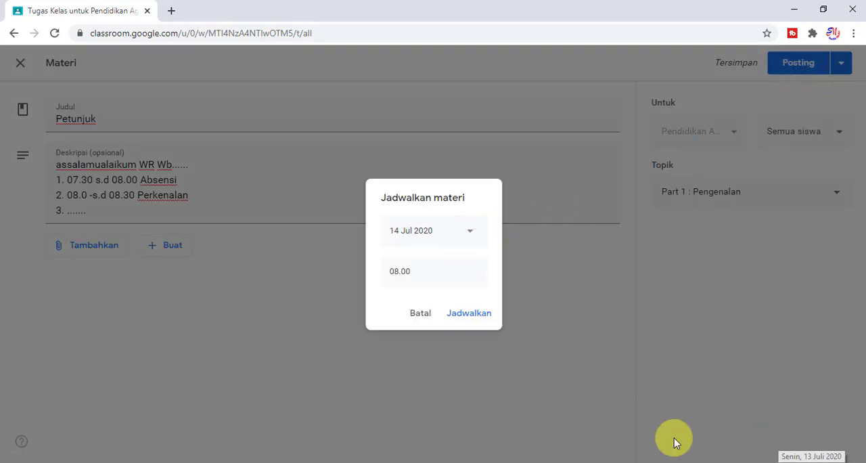
pyautogui.click(471, 238)
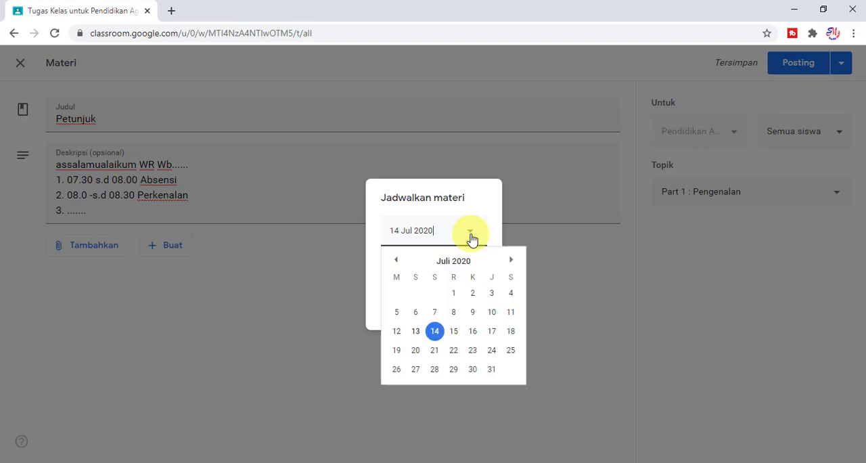
pyautogui.click(437, 333)
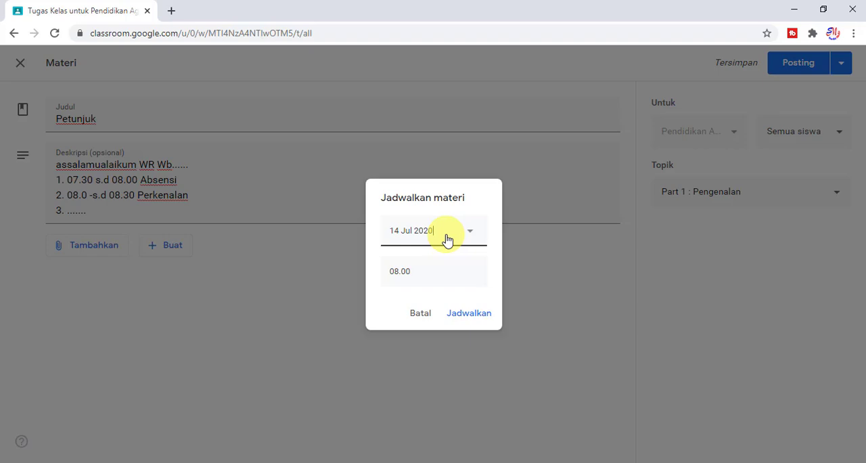
pyautogui.click(415, 269)
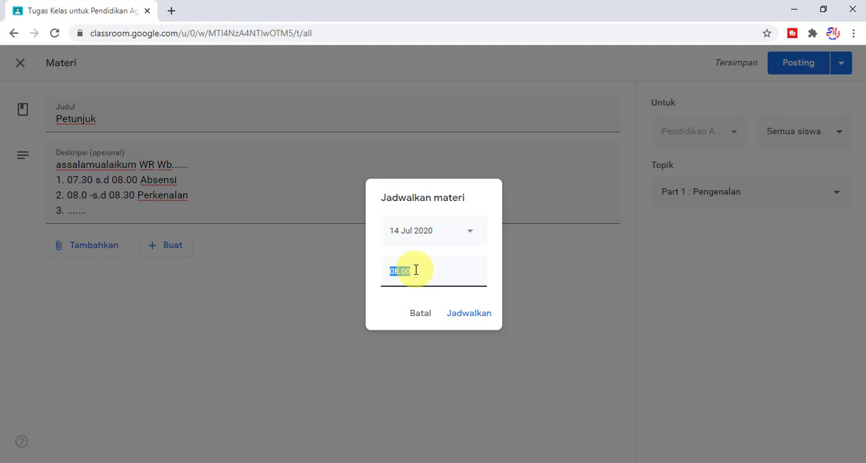
pyautogui.write('07.25')
pyautogui.click(462, 315)
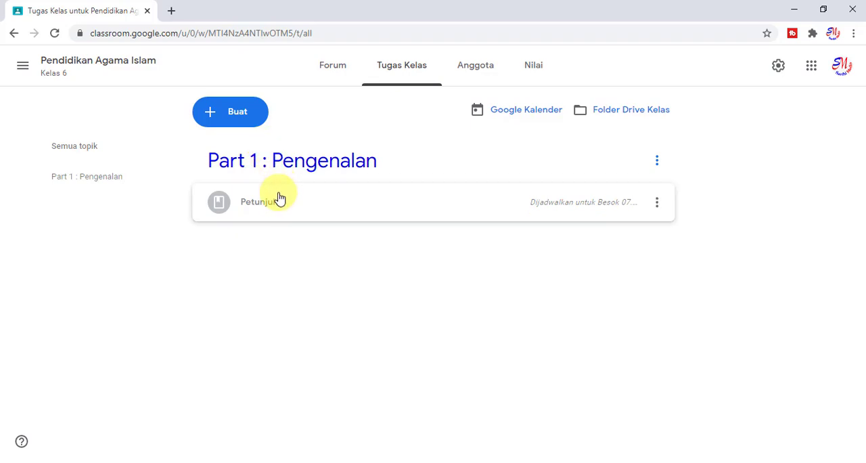
# Create a new material for the class with the title "Materi".
pyautogui.click(248, 130)
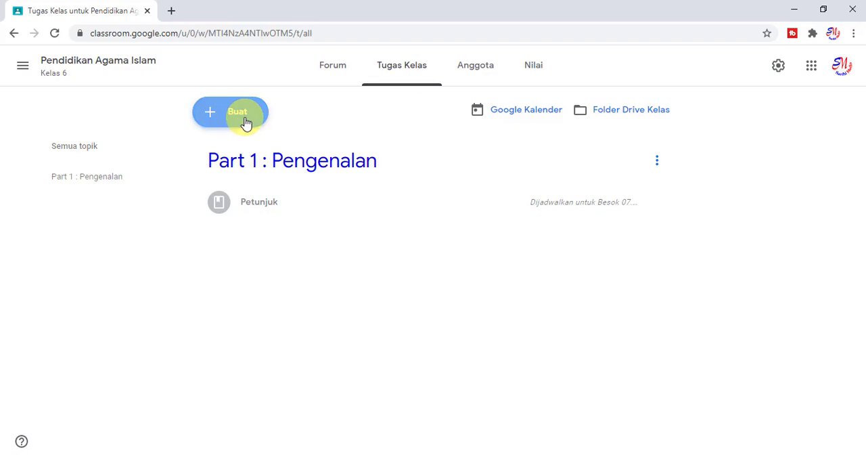
pyautogui.click(266, 243)
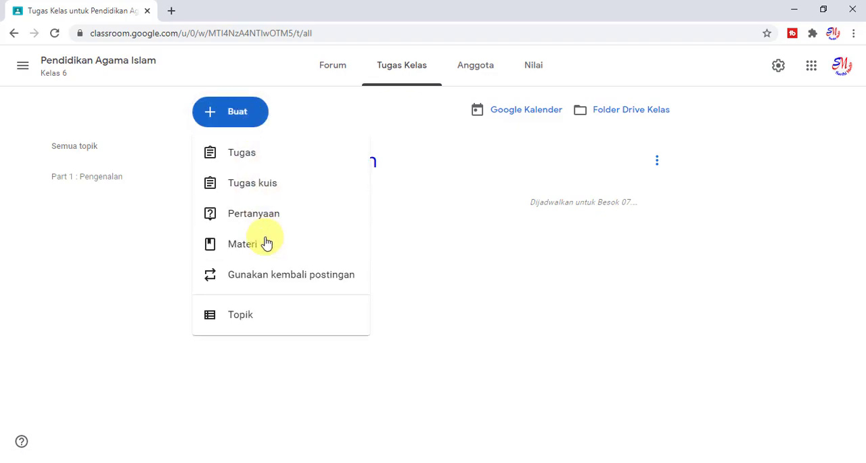
pyautogui.write('Materi')
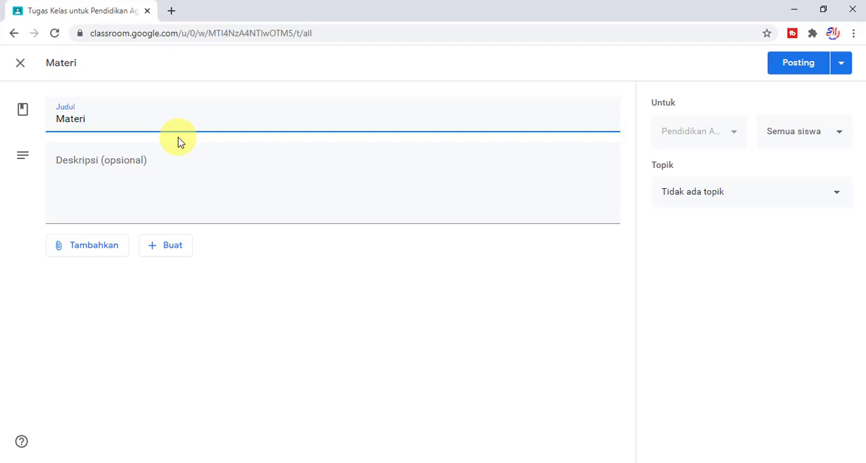
pyautogui.click(174, 184)
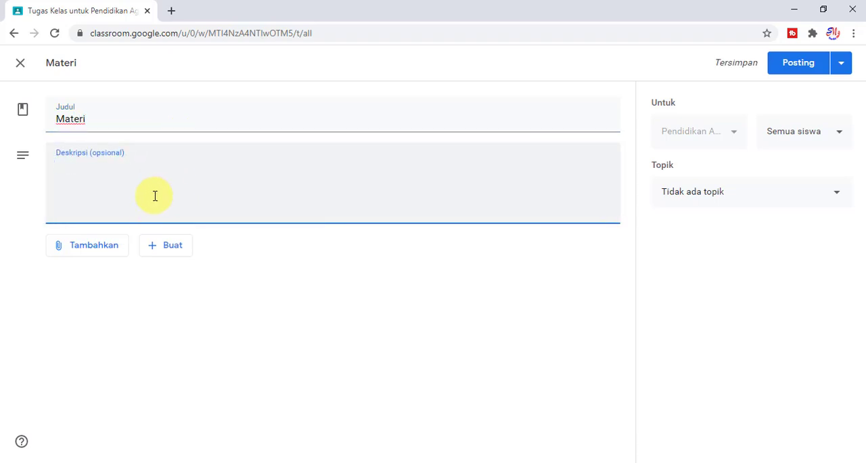
# Upload the image file Bangundatar_b.png from the computer's Pictures folder as an attachment to the material.
pyautogui.click(101, 254)
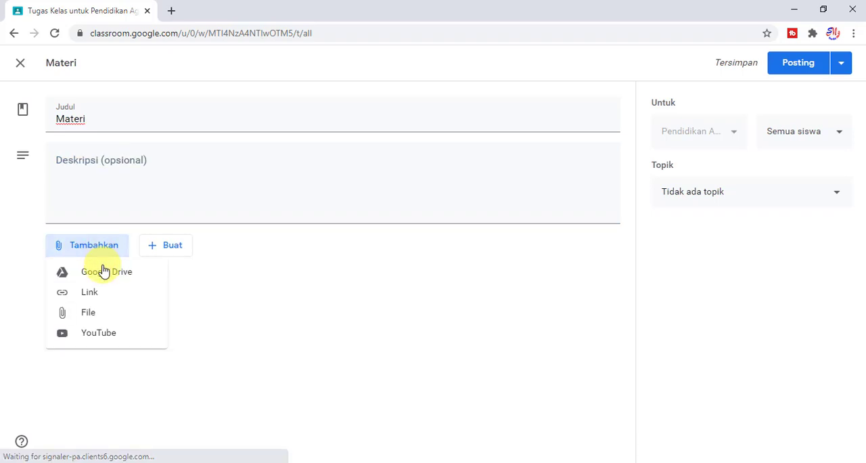
pyautogui.click(88, 320)
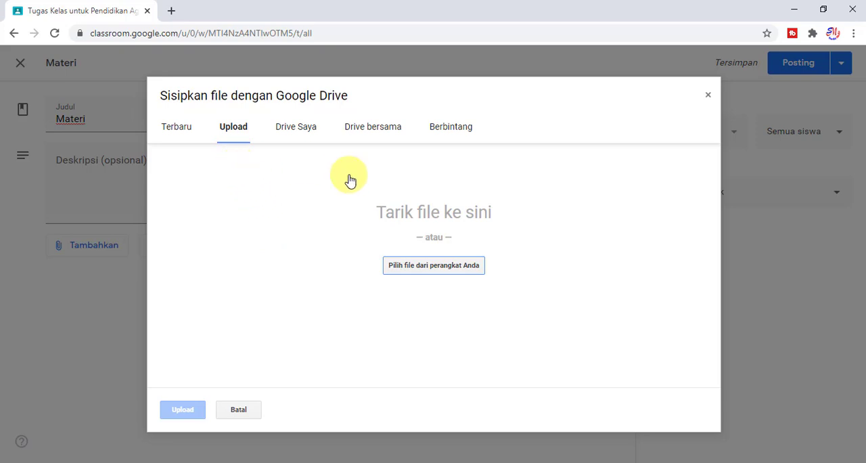
pyautogui.click(426, 267)
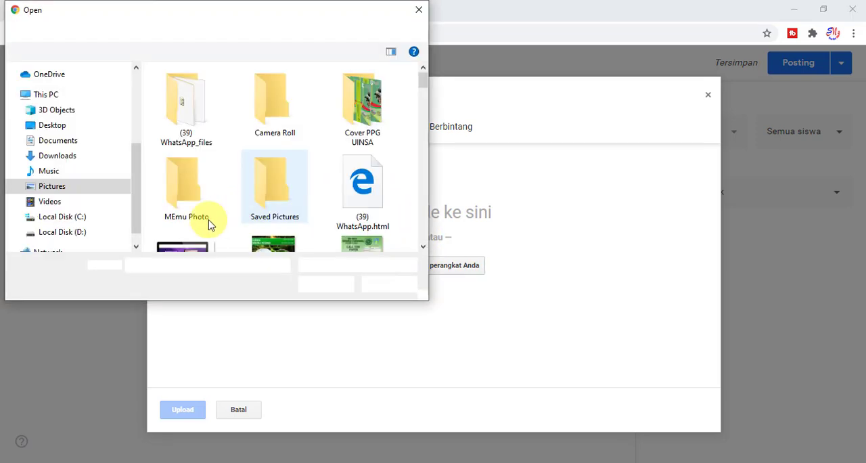
pyautogui.scroll(-5, 264, 207)
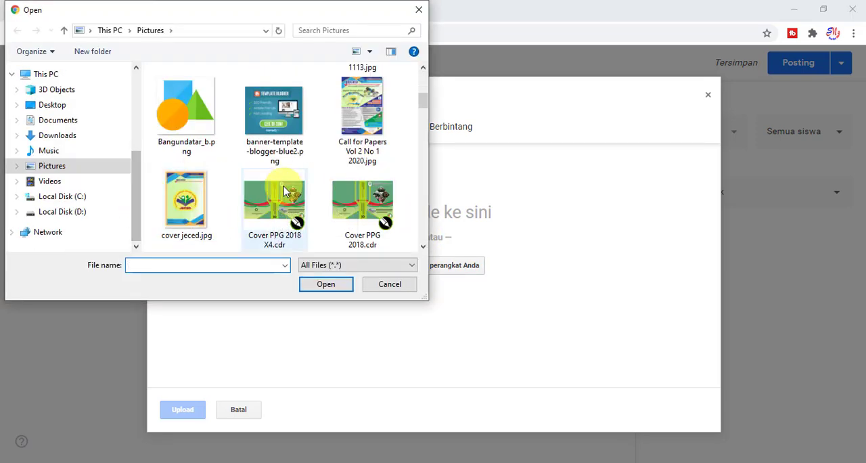
pyautogui.scroll(3, 48, 139)
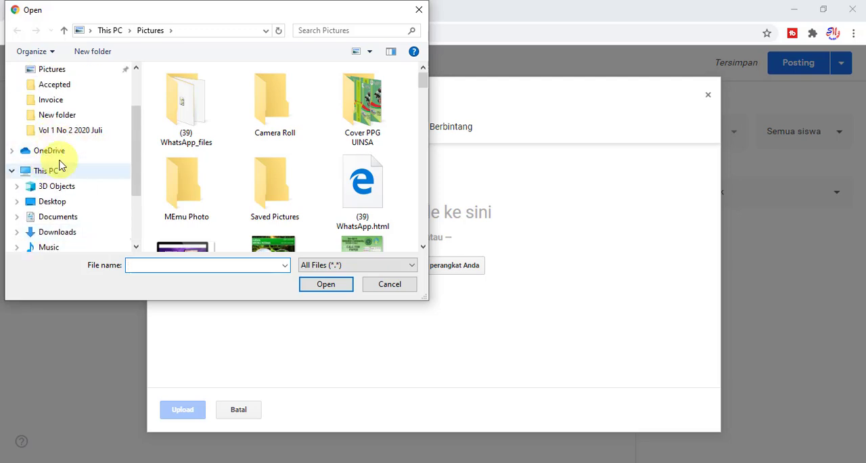
pyautogui.scroll(-3, 291, 210)
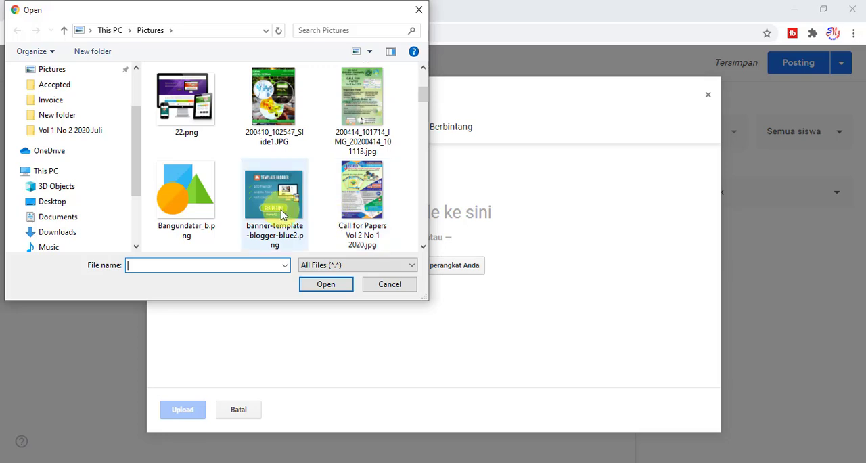
pyautogui.click(362, 194)
pyautogui.click(203, 206)
pyautogui.click(327, 288)
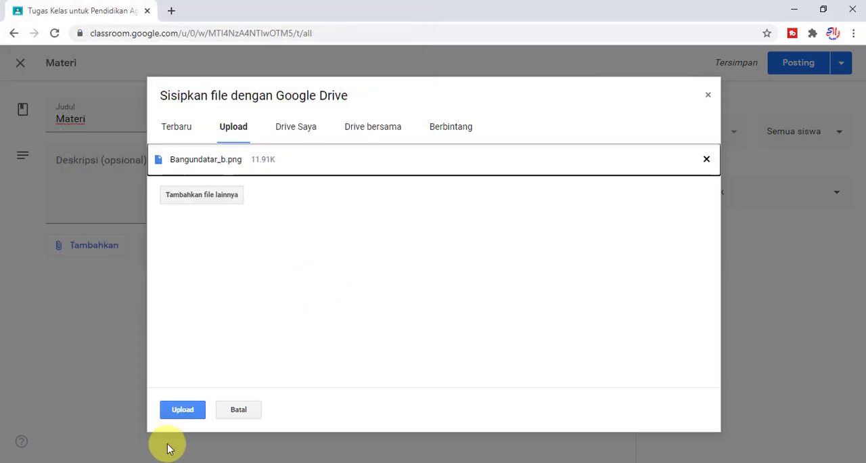
pyautogui.click(182, 411)
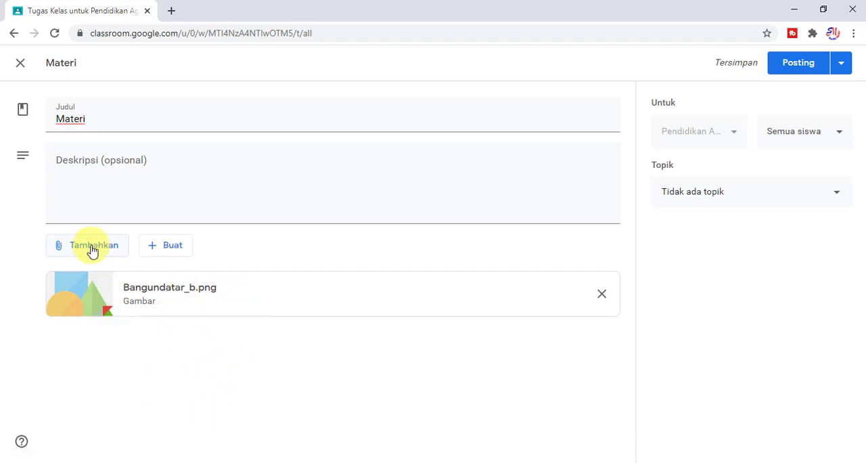
# Enter the material's description "Silahkan baca Materi berikut ini mulai pukul 09.30 s.d 10.00".
pyautogui.click(259, 177)
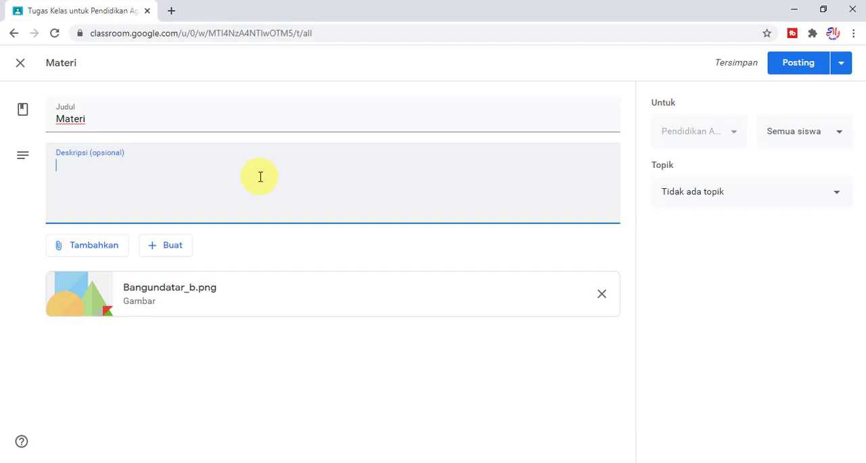
pyautogui.write('Silahkan ')
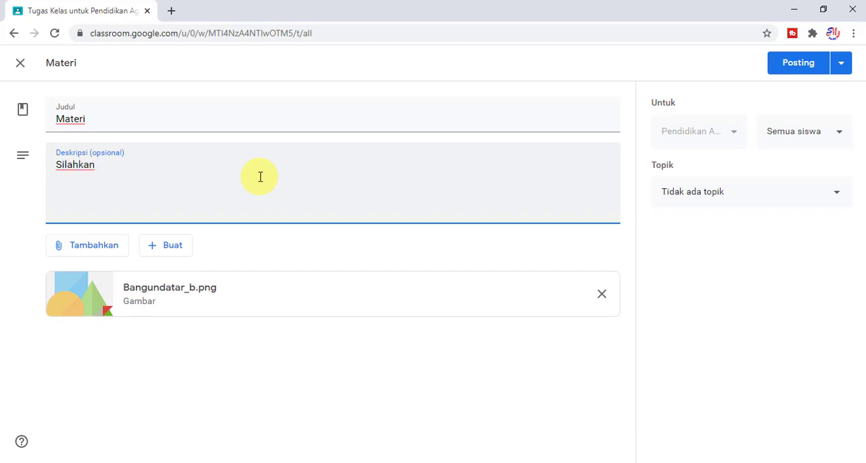
pyautogui.write('baca Materi berikut ')
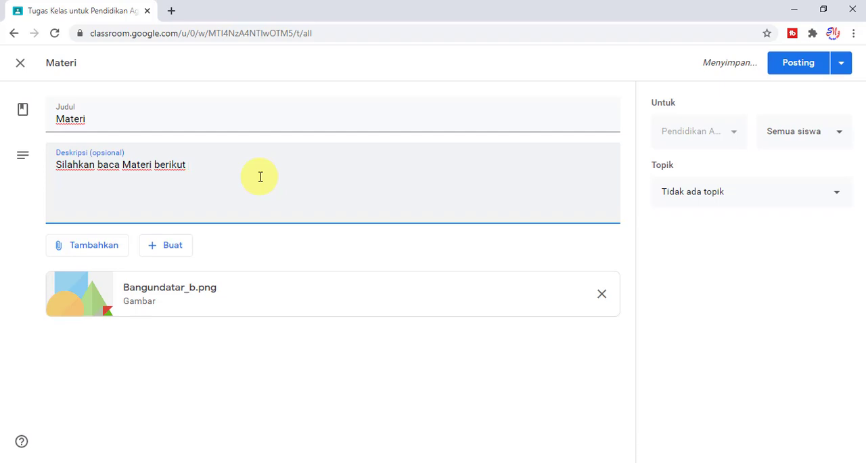
pyautogui.write('ini mulai p')
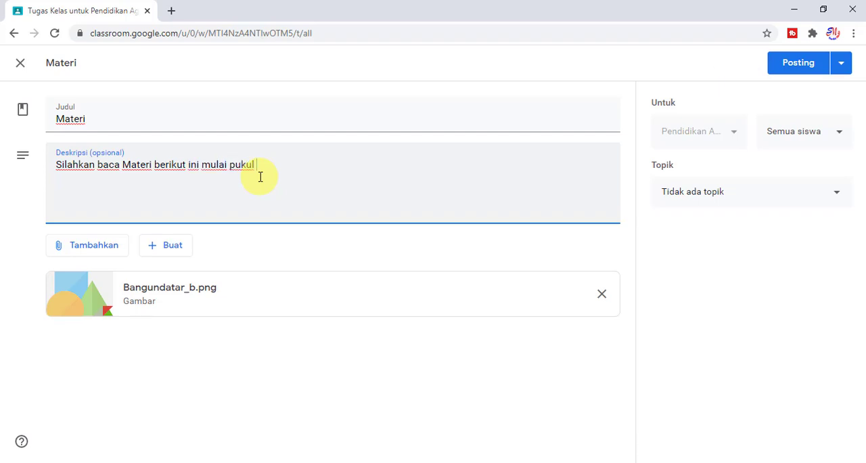
pyautogui.write('ukul 09.30 s.d ')
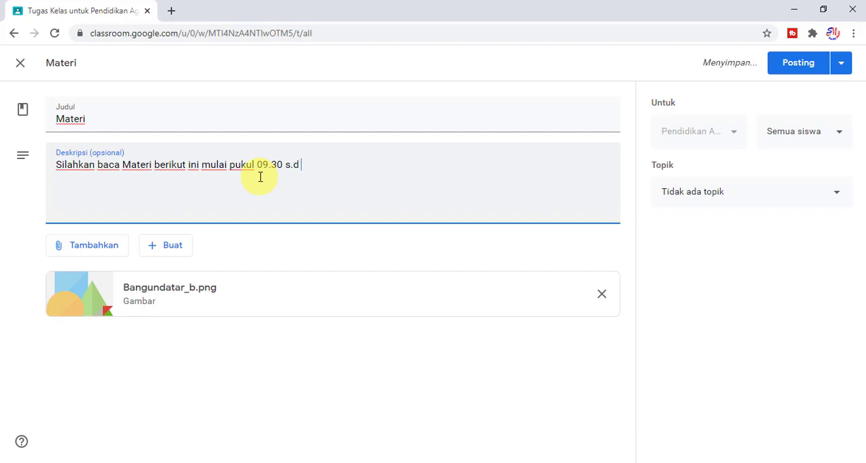
pyautogui.write('10.00')
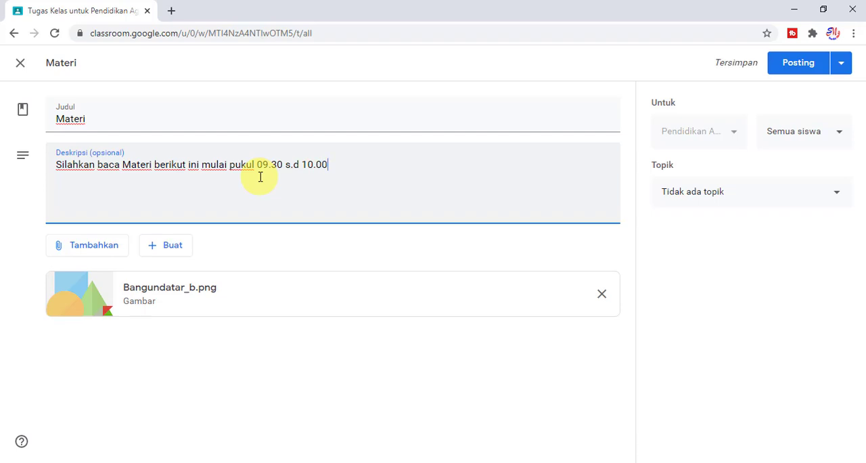
pyautogui.write(', silahkan diskusi')
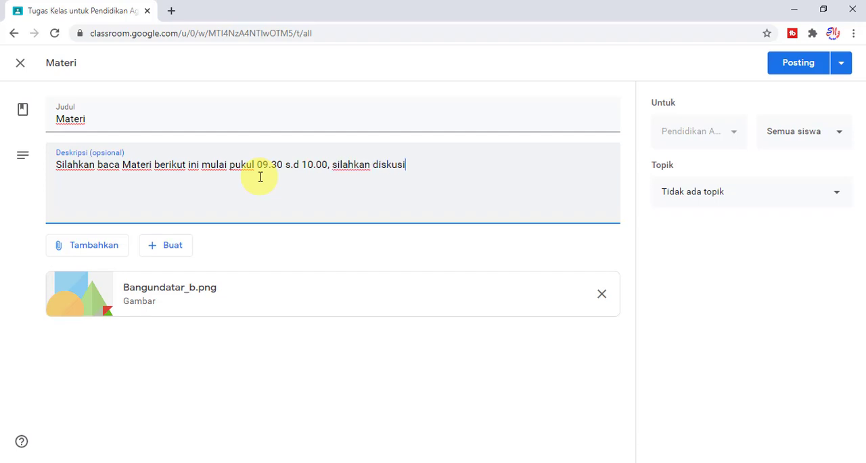
pyautogui.write(' melalui forum di')
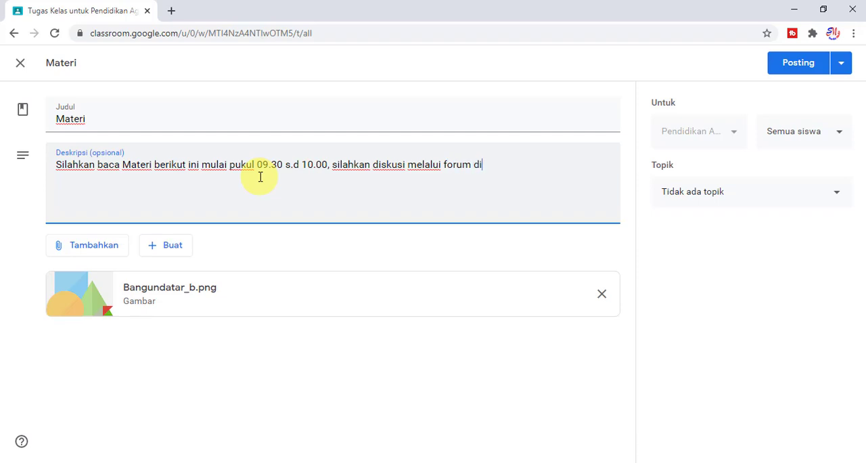
pyautogui.write('skusi yang telah di')
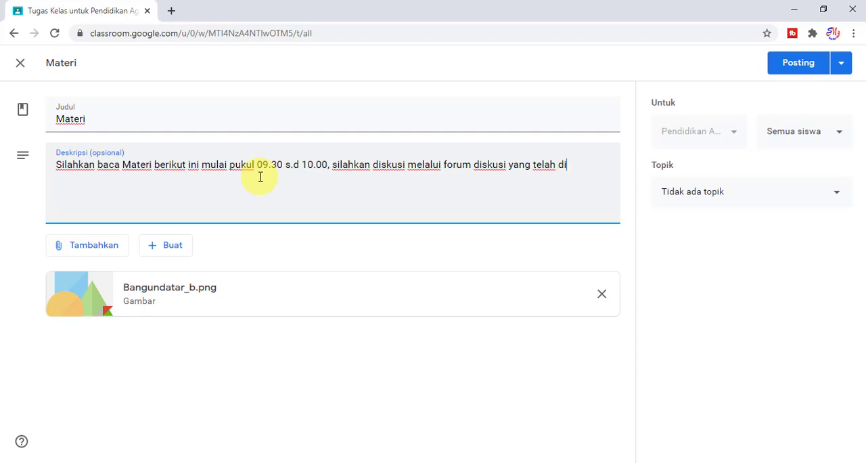
pyautogui.write('sediaka')
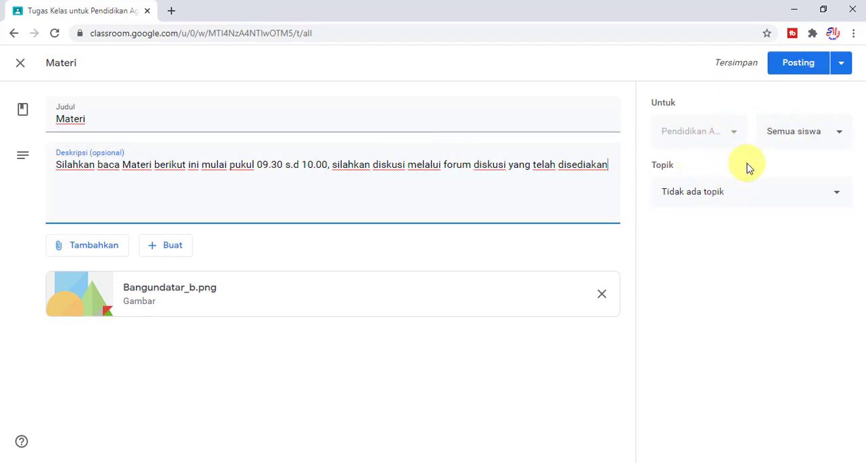
# Assign the Materi material to the topic "Part 1 : Pengenalan" and post it immediately.
pyautogui.click(734, 198)
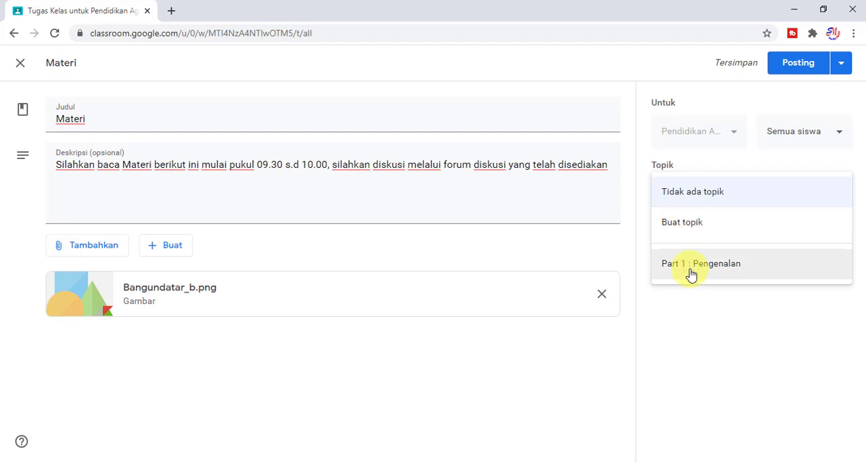
pyautogui.click(690, 274)
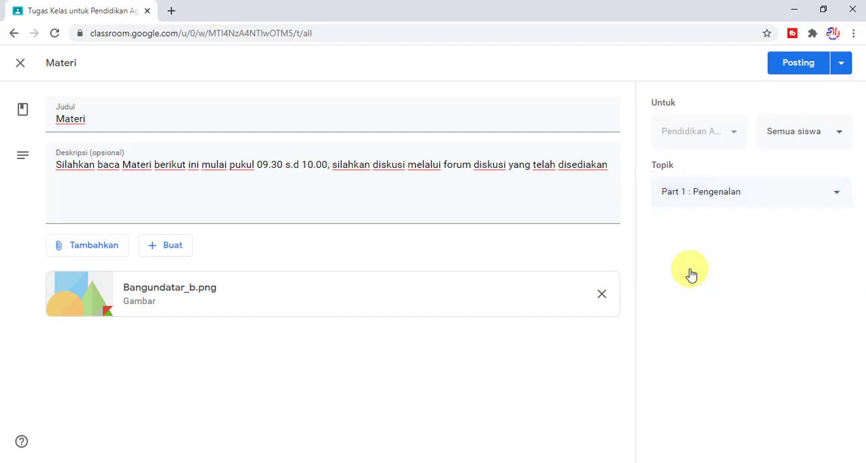
pyautogui.click(840, 64)
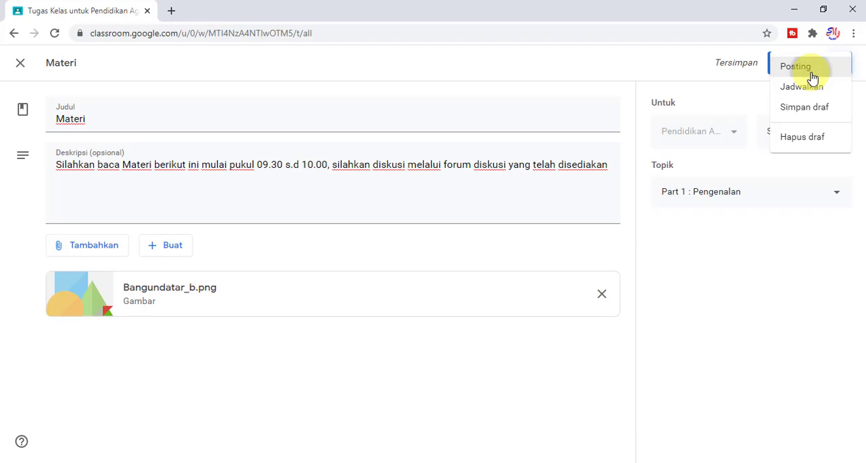
pyautogui.click(810, 76)
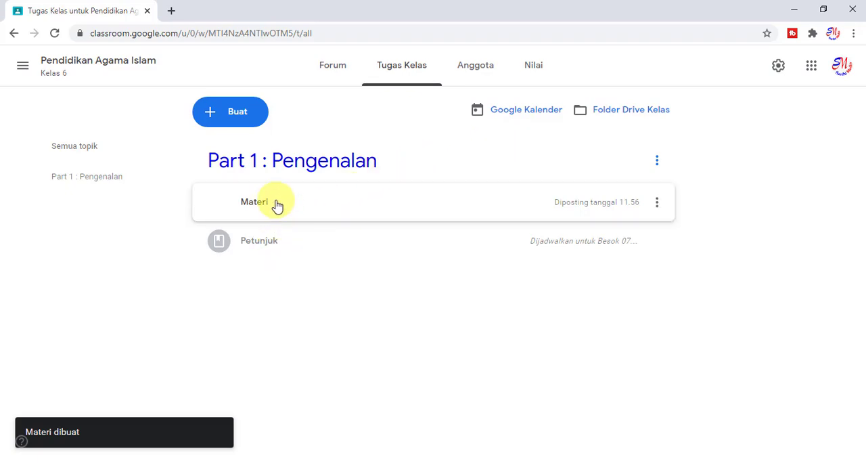
# Reorder the topic "Part 1 : Pengenalan" so that Materi comes after Petunjuk, leaving the item's details collapsed.
pyautogui.moveTo(277, 204); pyautogui.dragTo(277, 237)
pyautogui.click(268, 242)
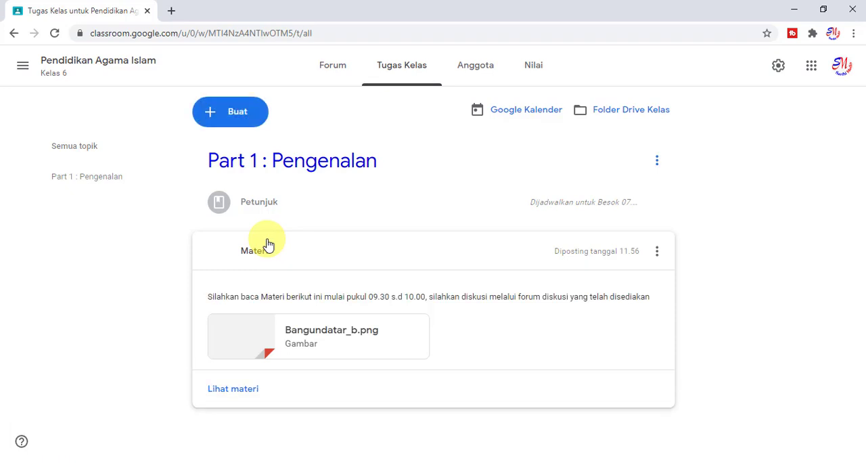
pyautogui.click(268, 243)
pyautogui.click(269, 244)
pyautogui.click(268, 244)
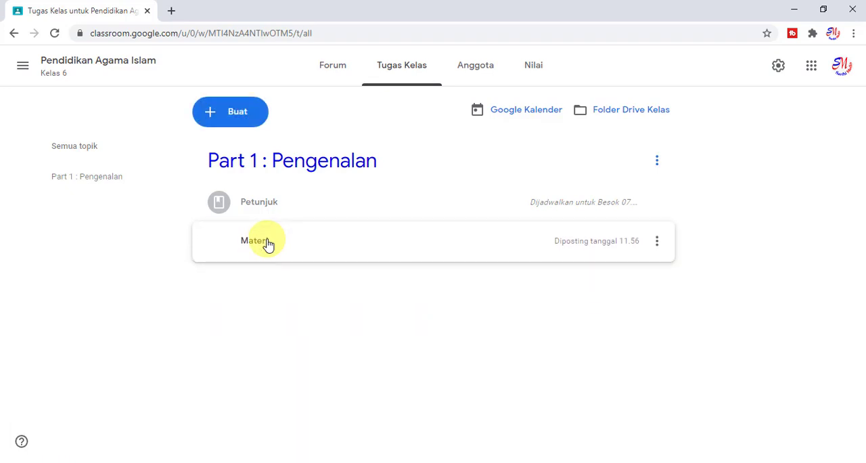
pyautogui.click(268, 244)
pyautogui.click(269, 244)
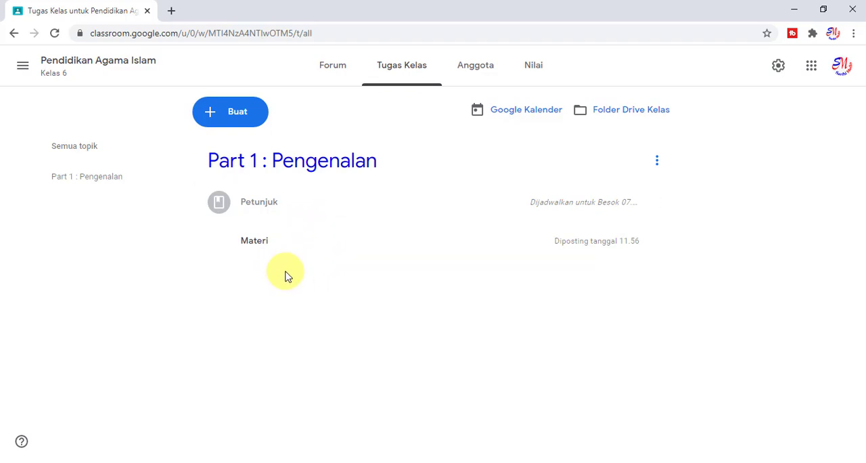
# Create a new question for the class with the title "Forum Diskusi".
pyautogui.click(244, 128)
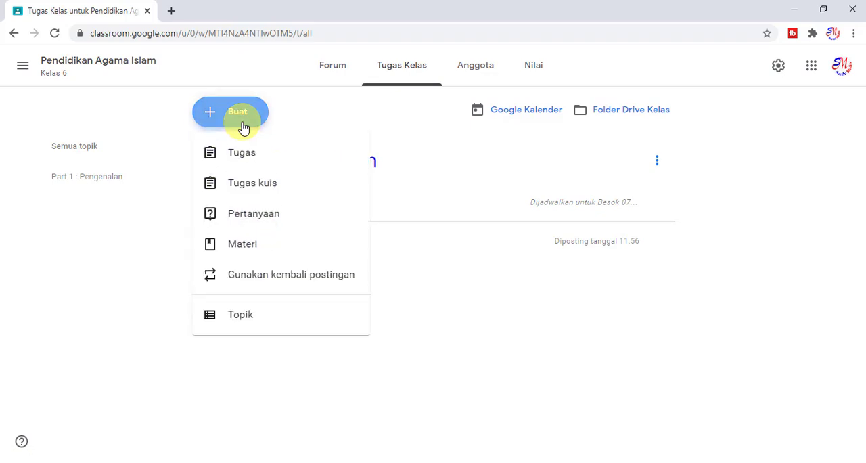
pyautogui.click(274, 225)
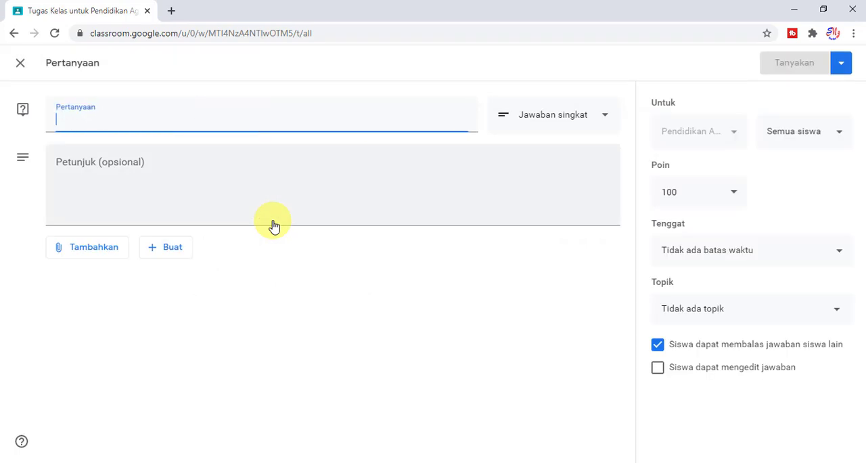
pyautogui.write('F')
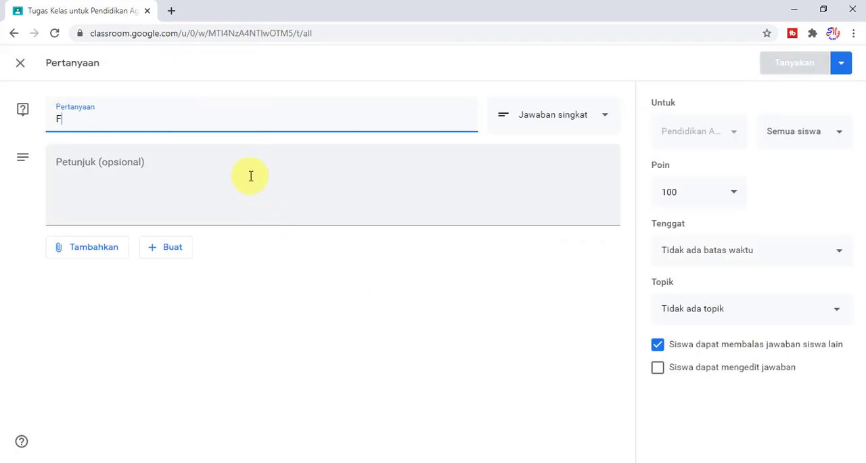
pyautogui.write('or')
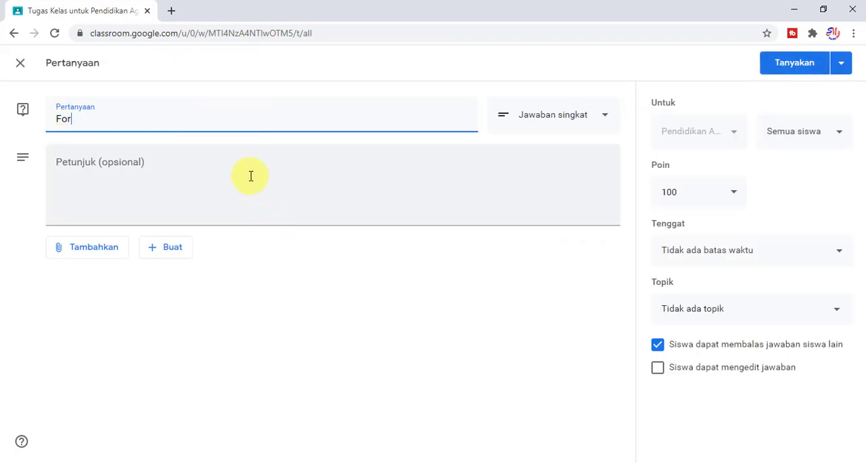
pyautogui.write('um Diskusi')
# Enter the question's instructions as "Forum diskusi ini dilaksankan mulai pukul 10.00 s.d 10.30".
pyautogui.click(250, 176)
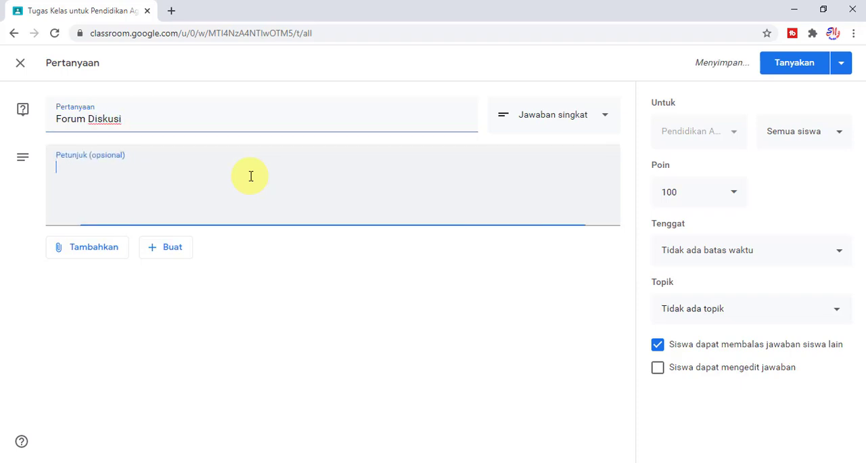
pyautogui.write('f')
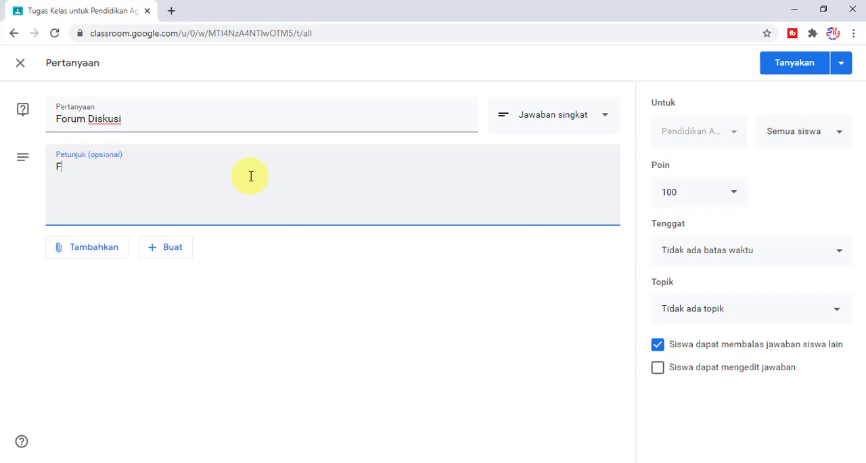
pyautogui.write('orum diskusi ini d')
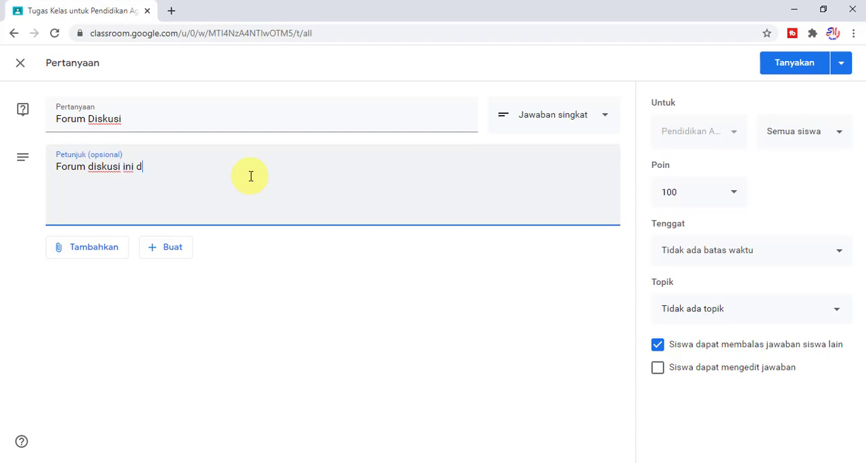
pyautogui.write('ilaksankan mul')
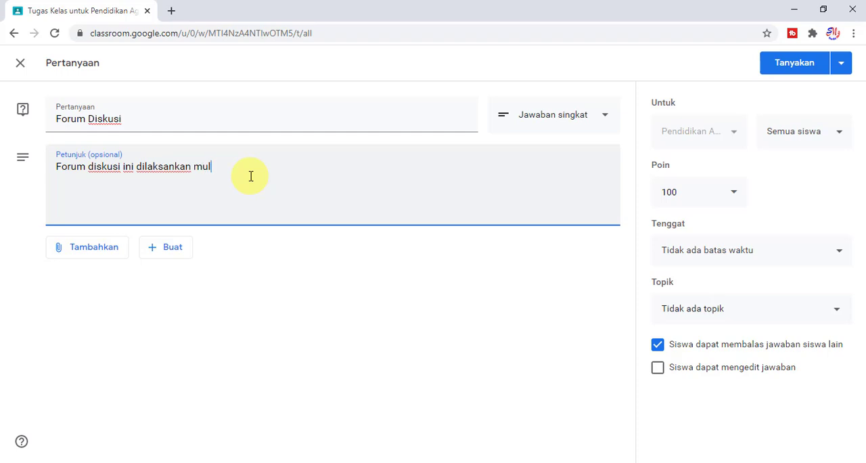
pyautogui.write('ai pukul')
pyautogui.write('10.00 s.d 10.30')
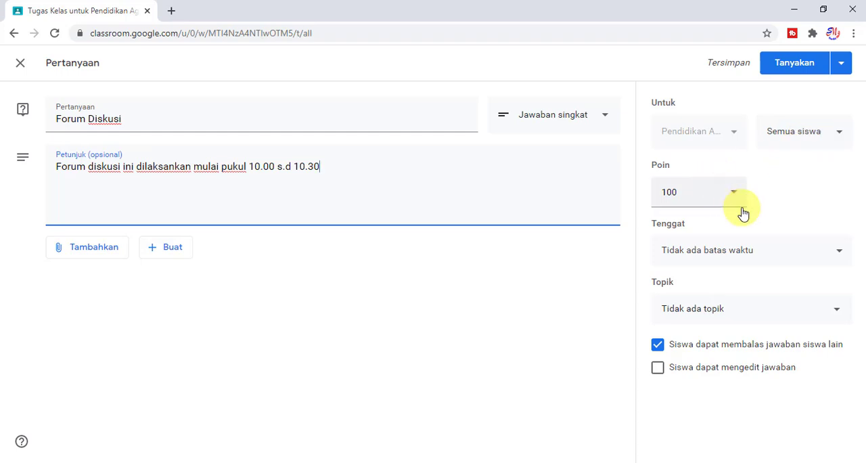
# Post the question under the topic "Part 1 : Pengenalan" and move Forum Diskusi below Materi.
pyautogui.click(730, 311)
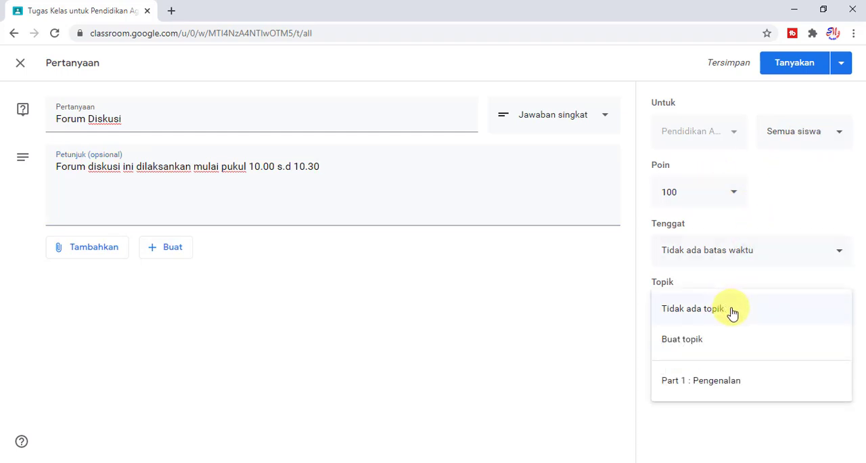
pyautogui.click(687, 381)
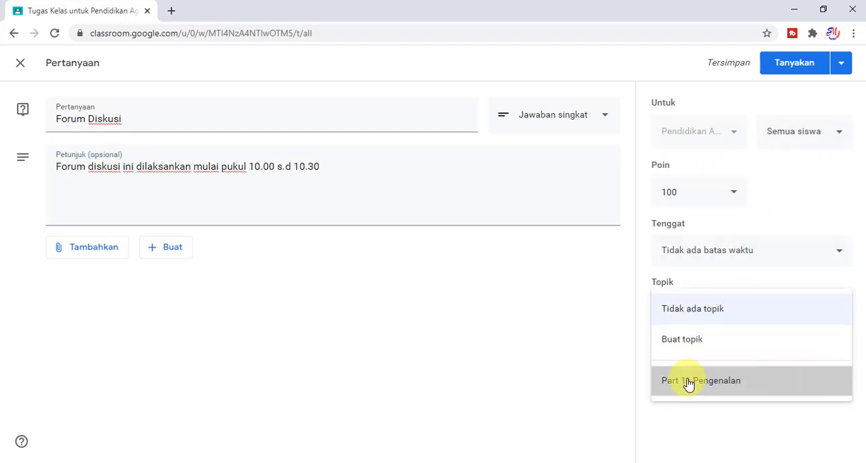
pyautogui.click(837, 65)
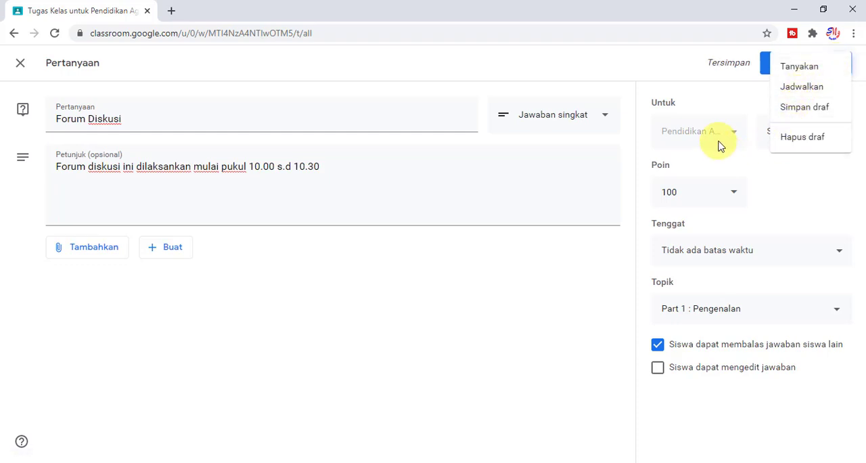
pyautogui.click(751, 71)
pyautogui.click(784, 62)
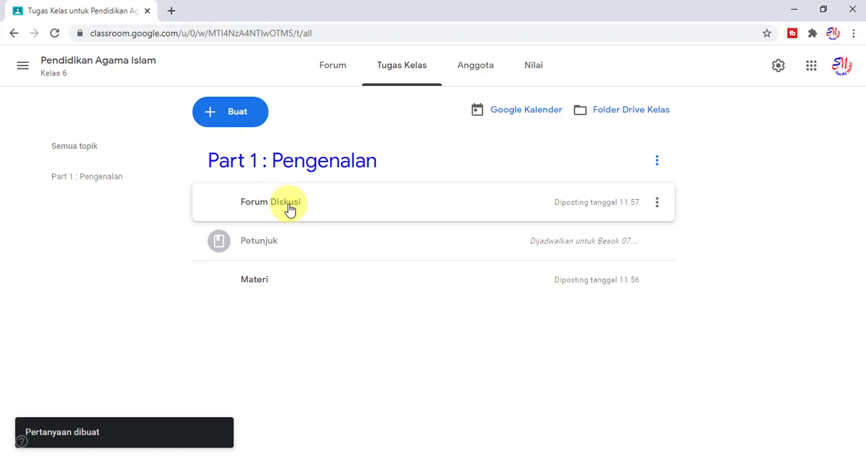
pyautogui.moveTo(289, 210); pyautogui.dragTo(287, 265)
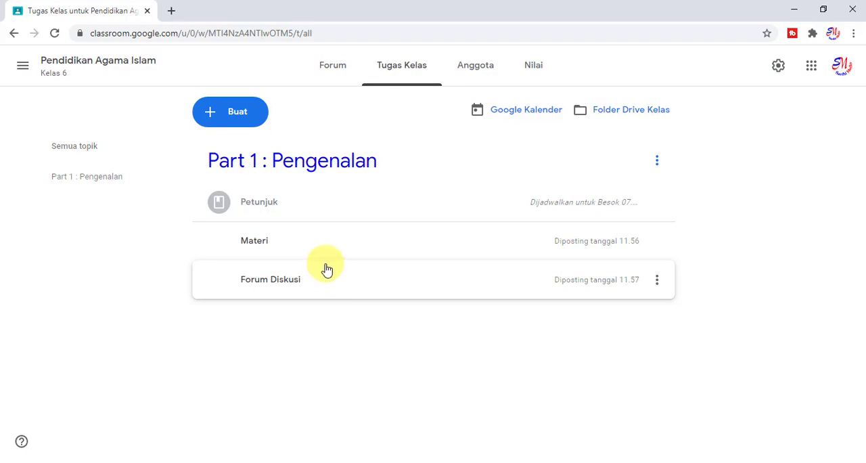
# Post a new assignment titled "Absensi" without attachments and move it to the end of the topic "Part 1 : Pengenalan".
pyautogui.click(242, 120)
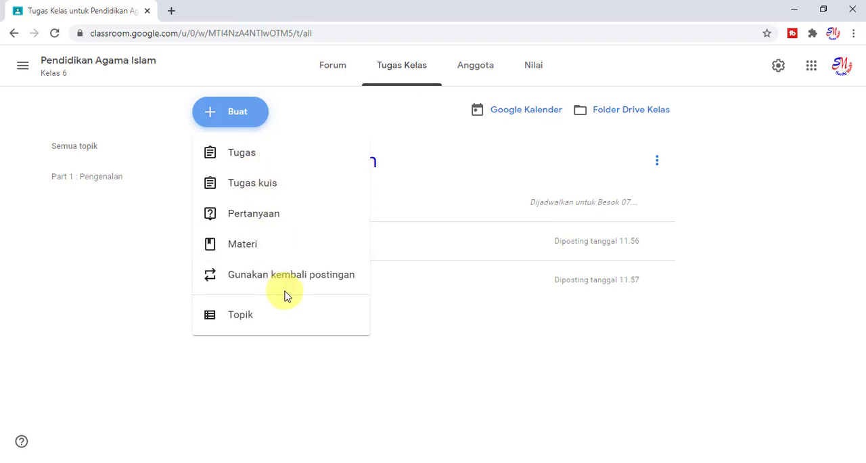
pyautogui.click(258, 160)
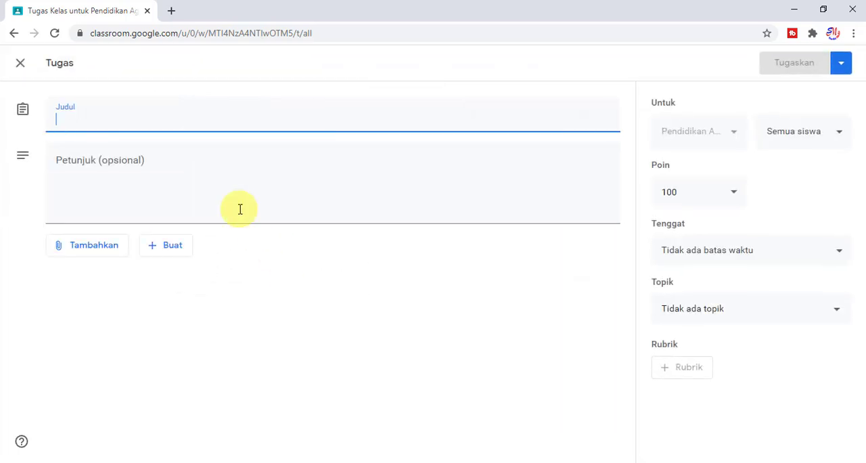
pyautogui.write('Absensi')
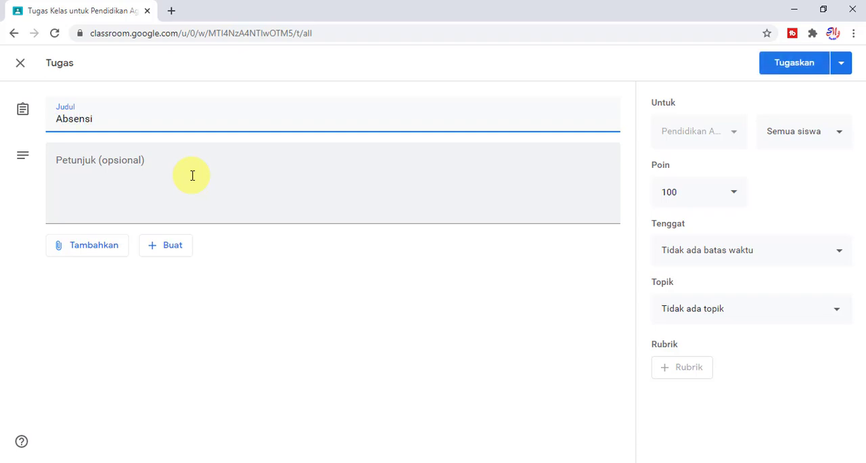
pyautogui.click(99, 259)
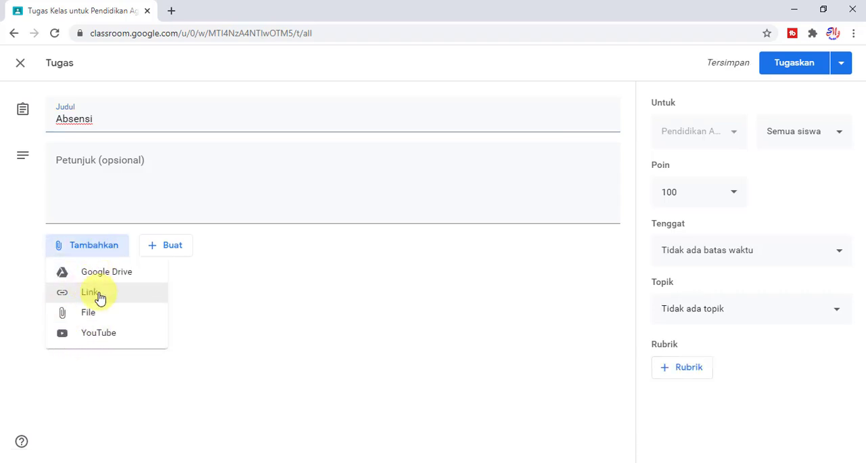
pyautogui.click(787, 64)
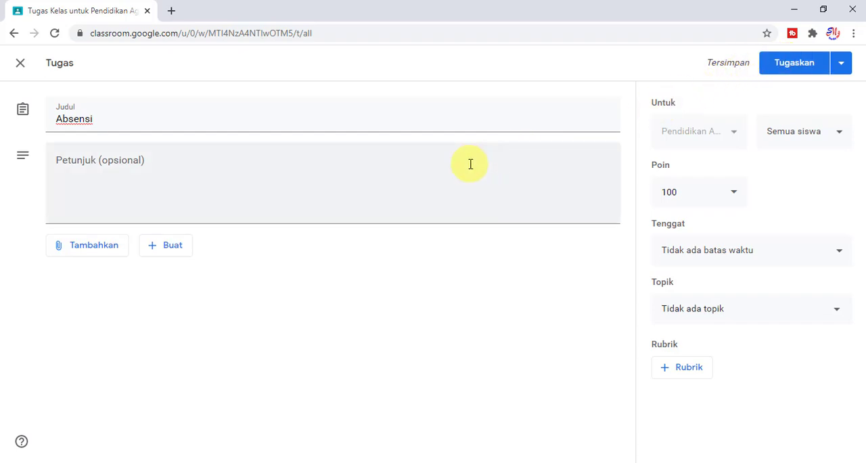
pyautogui.click(797, 68)
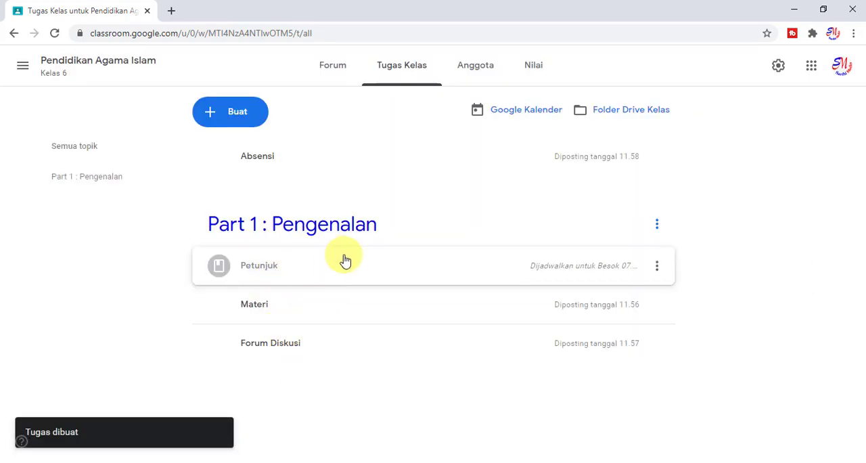
pyautogui.moveTo(299, 181); pyautogui.dragTo(341, 365)
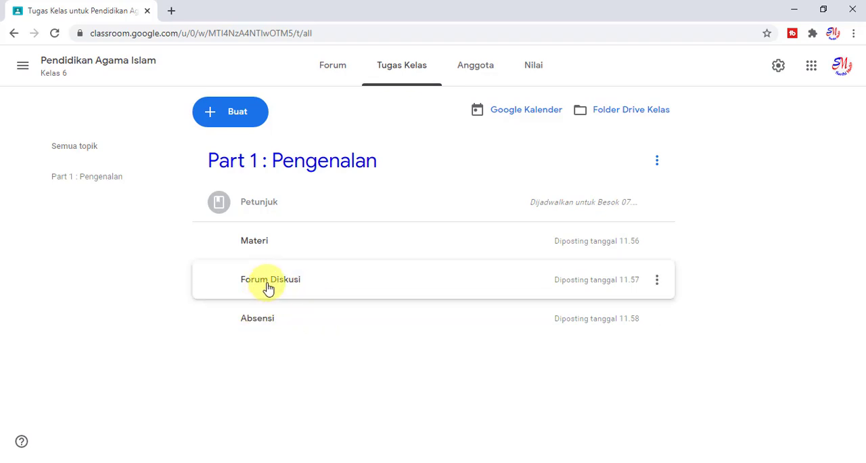
# Create a quiz assignment titled "Penilaian" with the instructions "Petunjuk Penilaian".
pyautogui.click(257, 122)
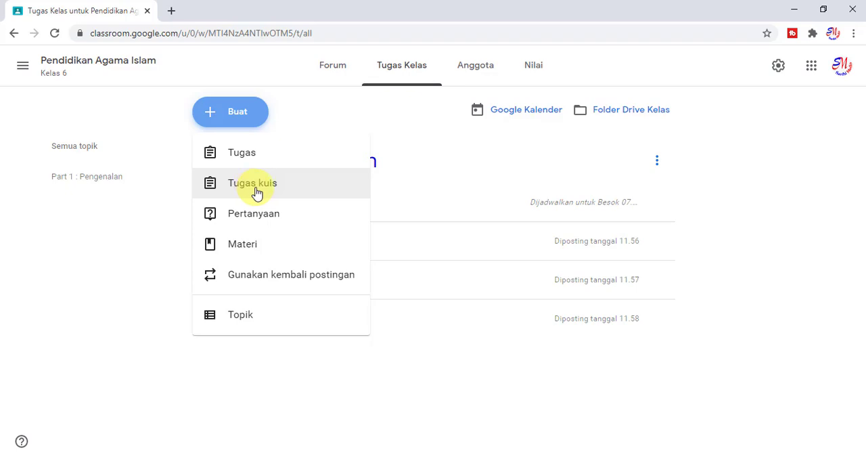
pyautogui.click(285, 194)
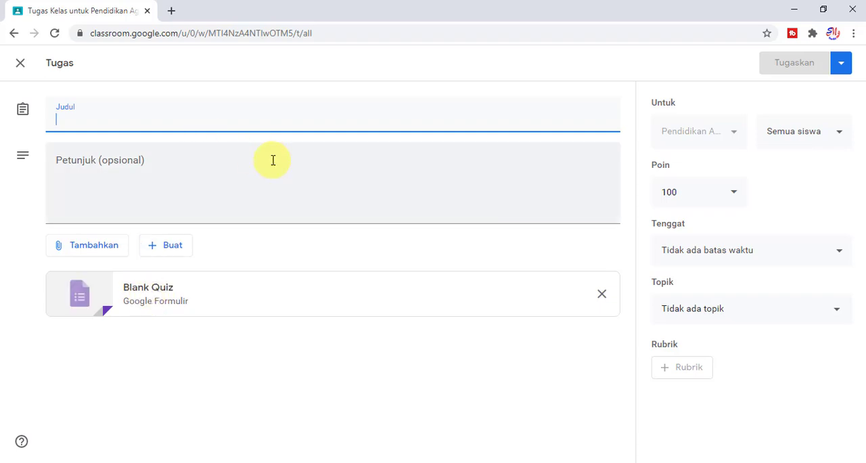
pyautogui.write('Penilaian')
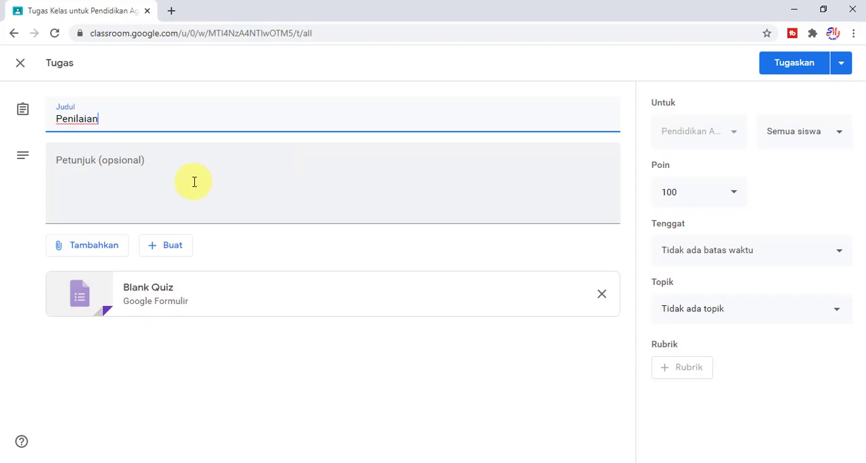
pyautogui.click(193, 182)
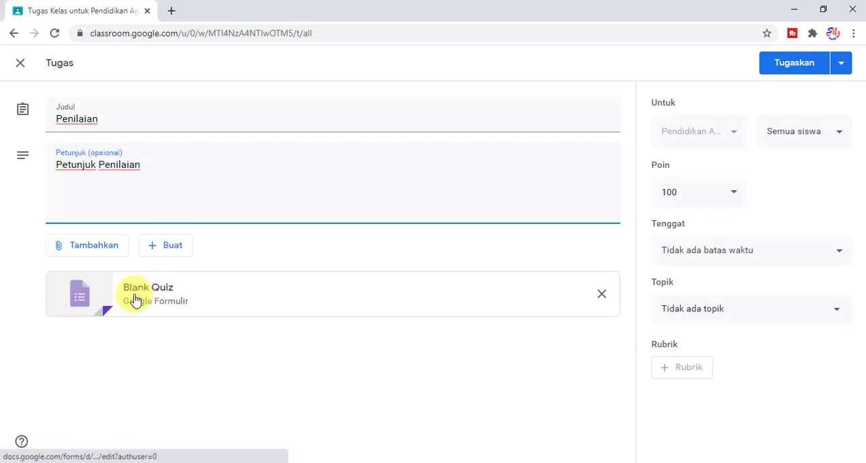
# Remove the Blank Quiz attachment from the Penilaian assignment and assign it to the class without a topic.
pyautogui.click(601, 294)
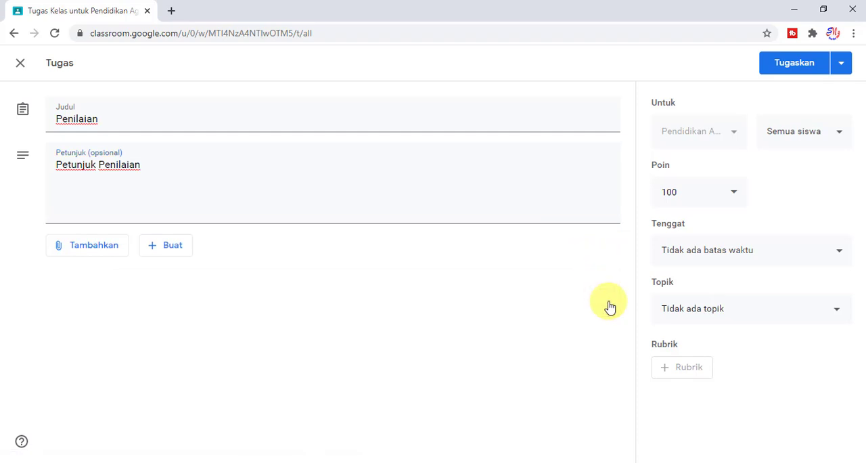
pyautogui.click(107, 251)
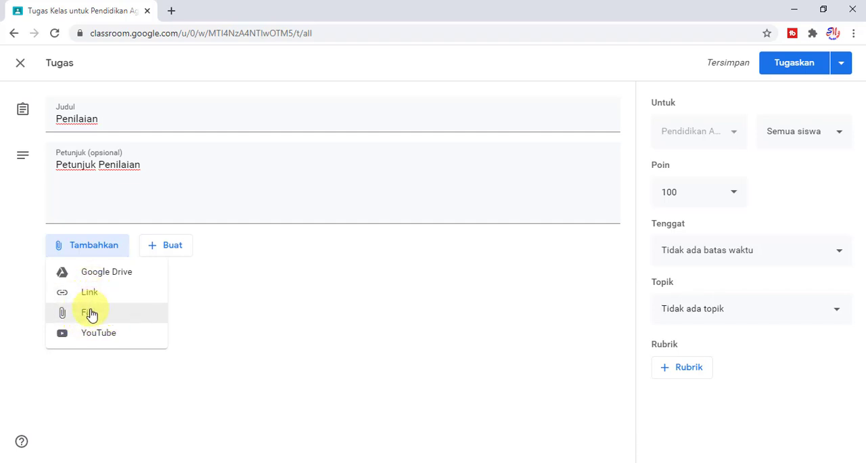
pyautogui.click(295, 270)
pyautogui.click(785, 66)
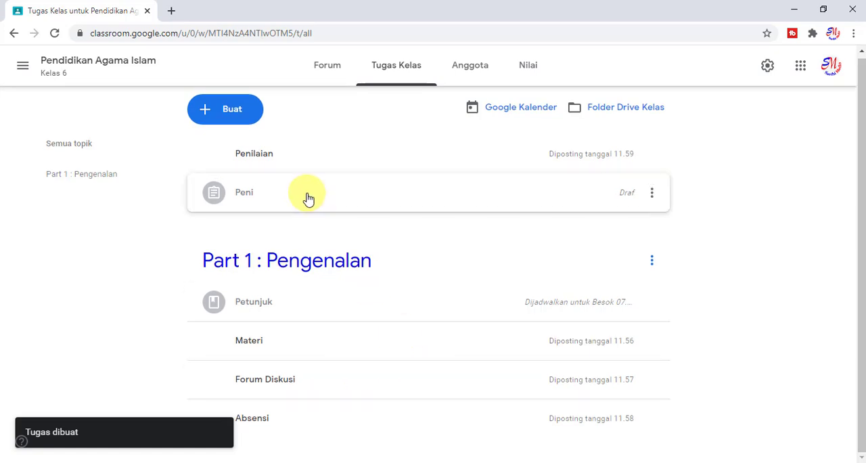
# Move the draft "Peni" between Forum Diskusi and Absensi in "Part 1 : Pengenalan" and assign it with the title "Penilaian".
pyautogui.moveTo(308, 198); pyautogui.dragTo(371, 393)
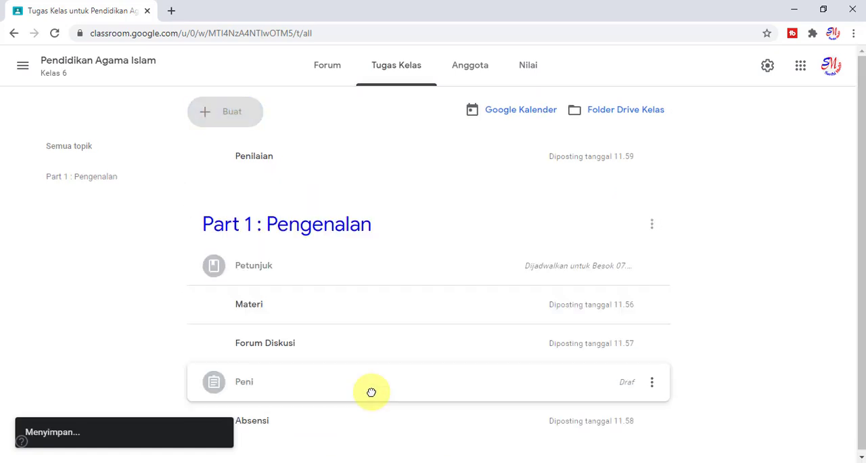
pyautogui.click(653, 384)
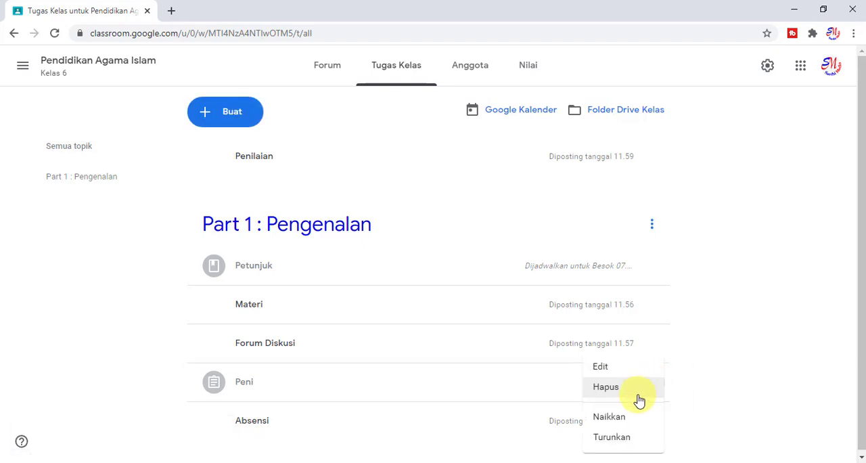
pyautogui.click(616, 368)
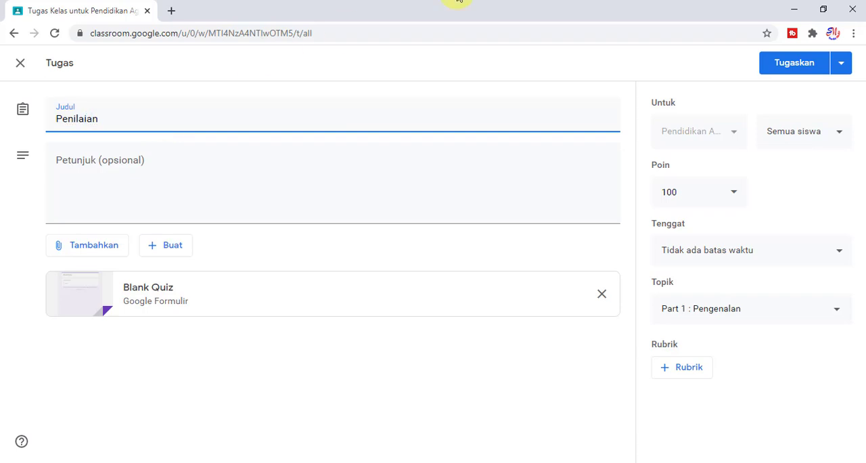
pyautogui.click(800, 70)
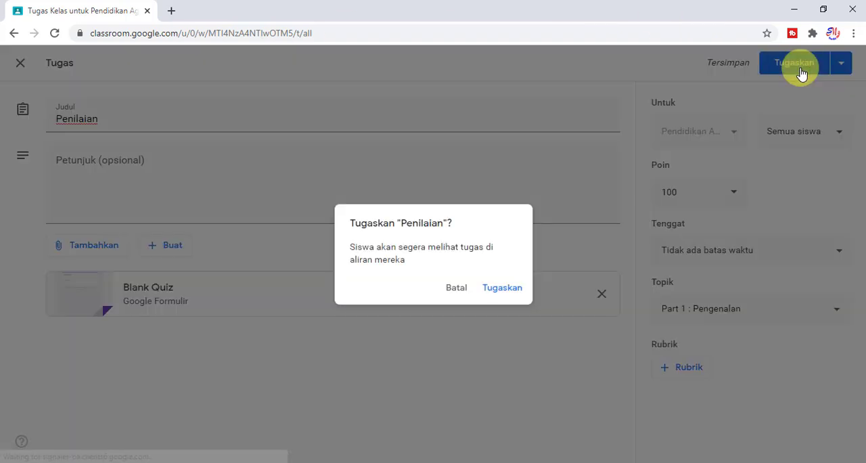
pyautogui.click(518, 290)
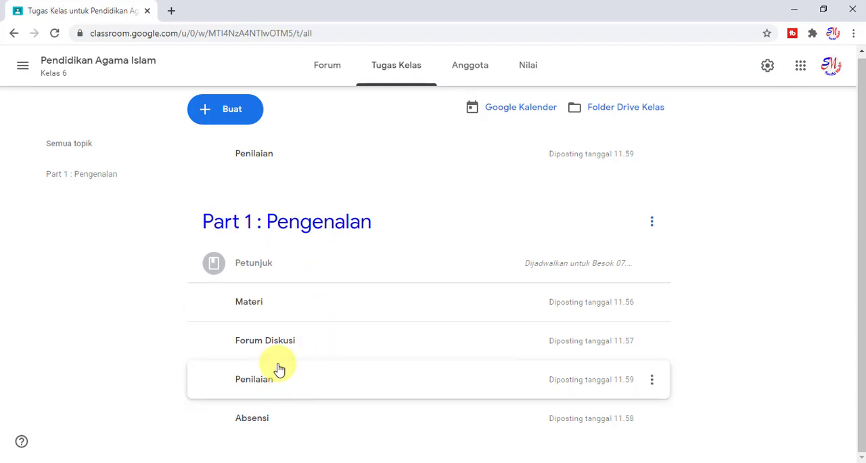
# Add a new topic named "Part 2 : Materi Apa" to the classwork.
pyautogui.scroll(1, 279, 369)
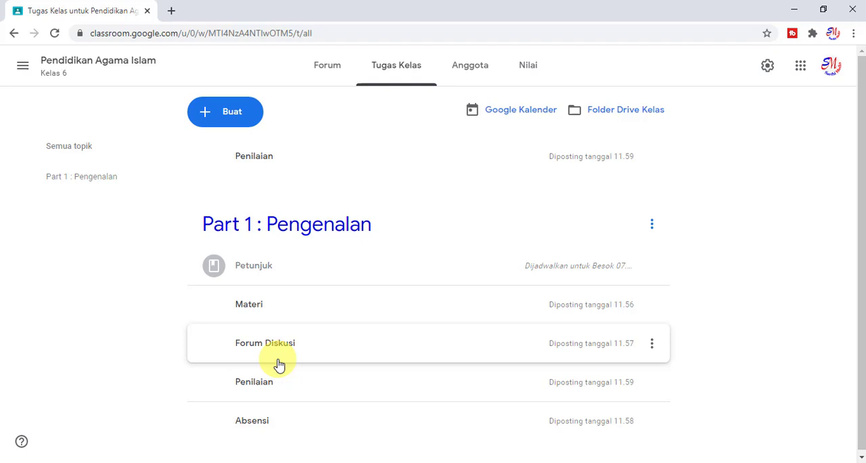
pyautogui.click(255, 112)
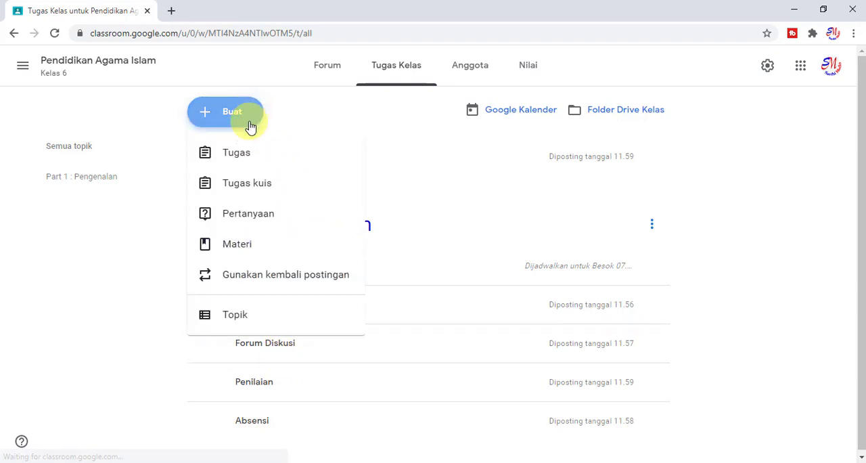
pyautogui.click(295, 315)
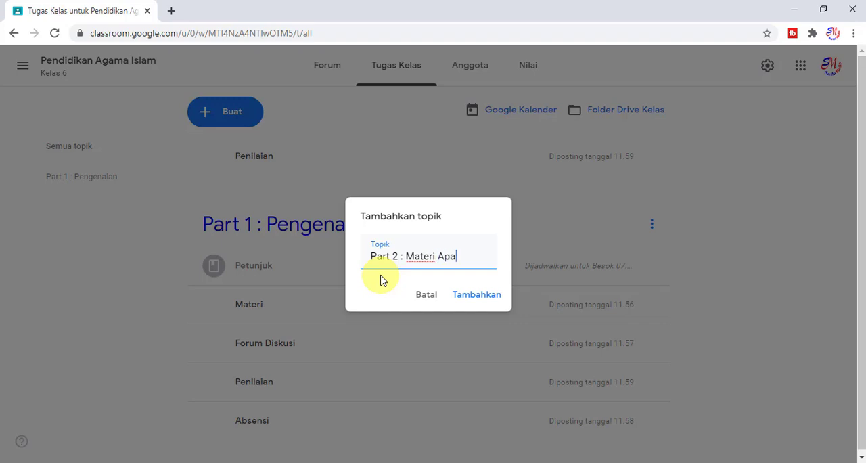
pyautogui.click(474, 294)
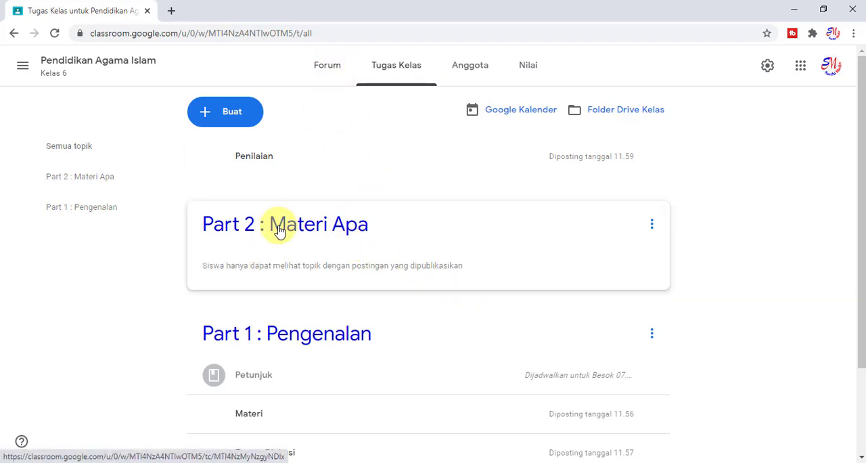
pyautogui.scroll(-2, 282, 228)
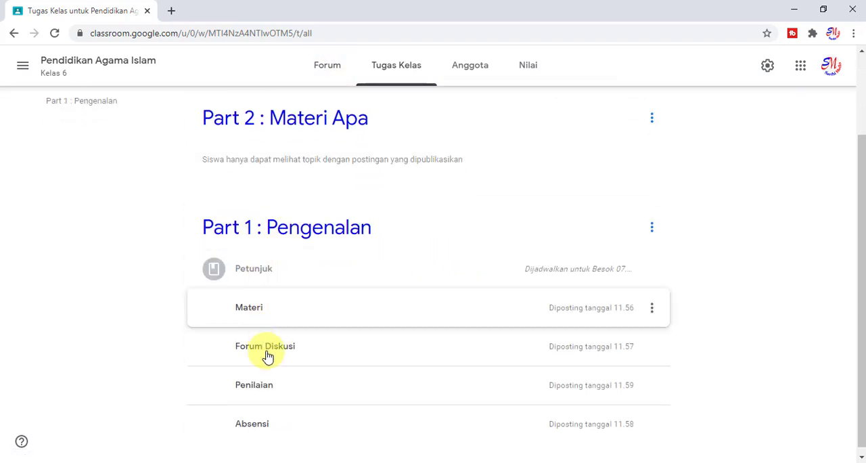
pyautogui.scroll(2, 331, 307)
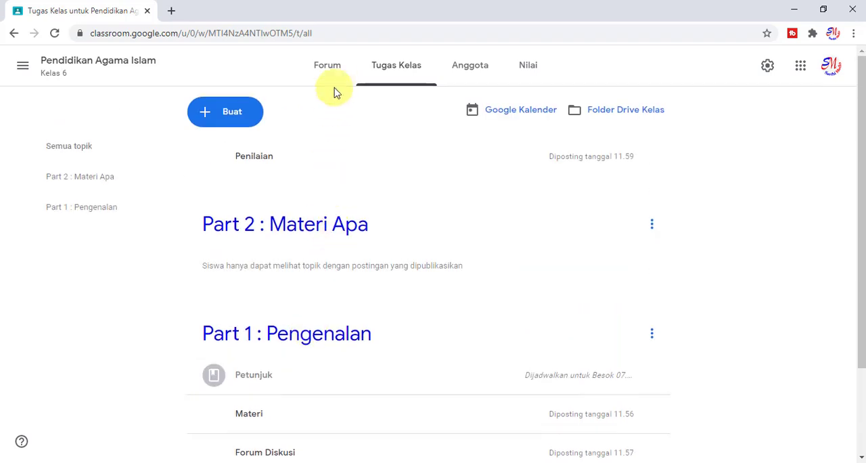
# Review the classwork topics "Part 2 : Materi Apa" and "Part 1 : Pengenalan" and the order of the posts under them.
pyautogui.click(342, 71)
pyautogui.click(384, 71)
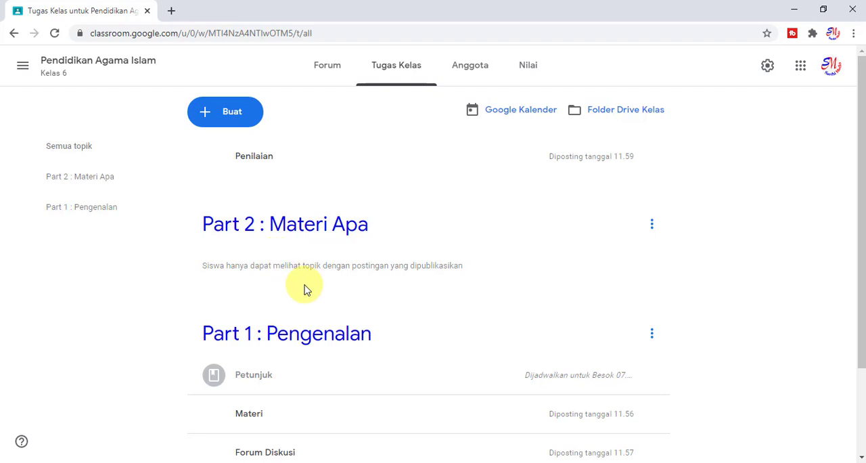
pyautogui.scroll(-2, 306, 288)
pyautogui.scroll(2, 309, 290)
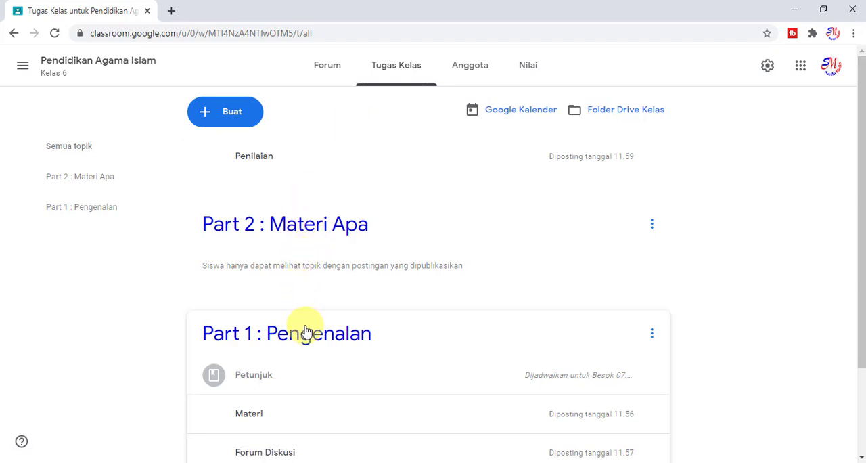
pyautogui.scroll(-2, 328, 257)
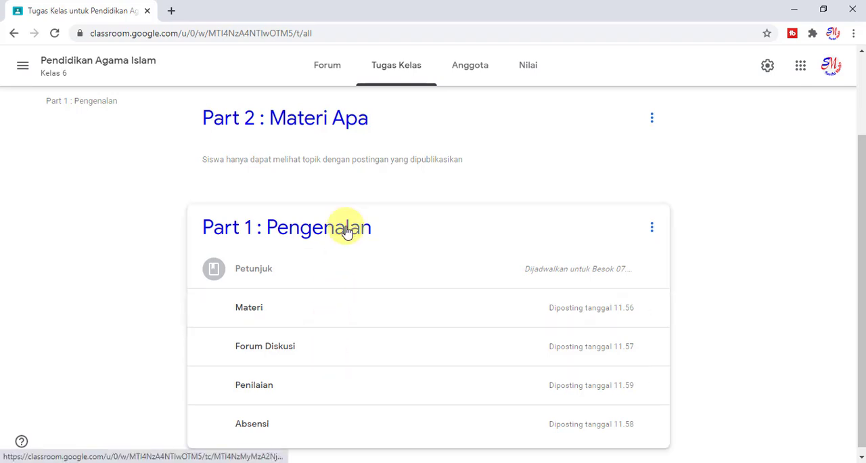
pyautogui.scroll(2, 347, 237)
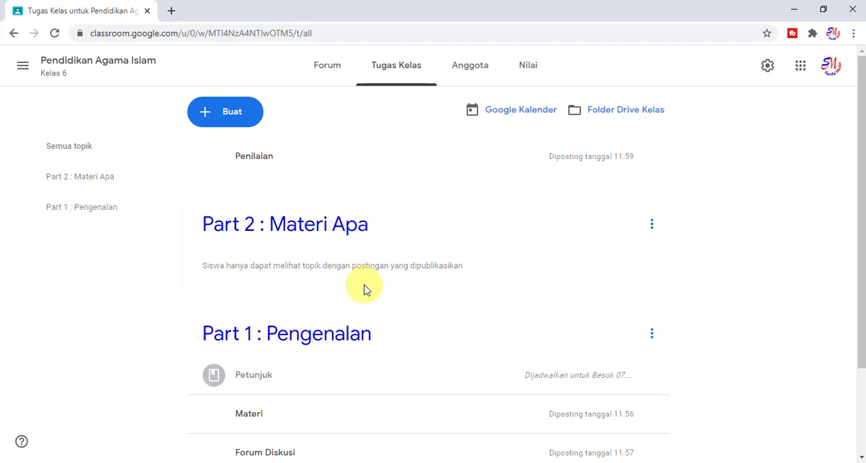
pyautogui.scroll(-3, 352, 278)
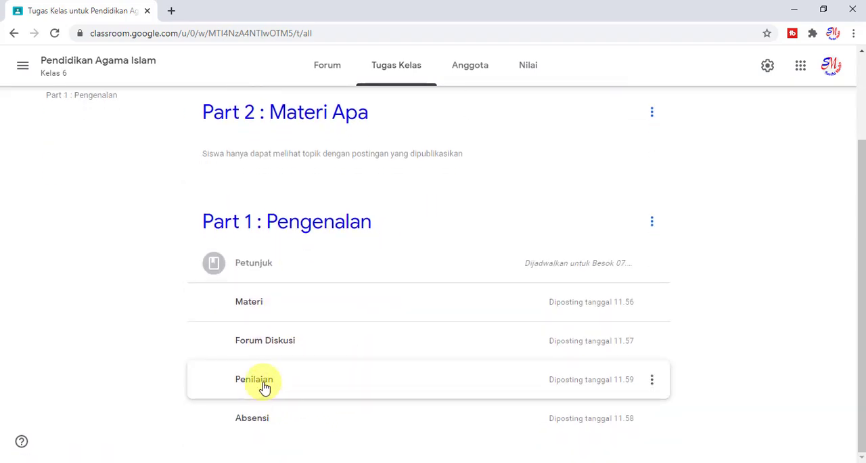
pyautogui.scroll(3, 294, 250)
pyautogui.scroll(-3, 294, 250)
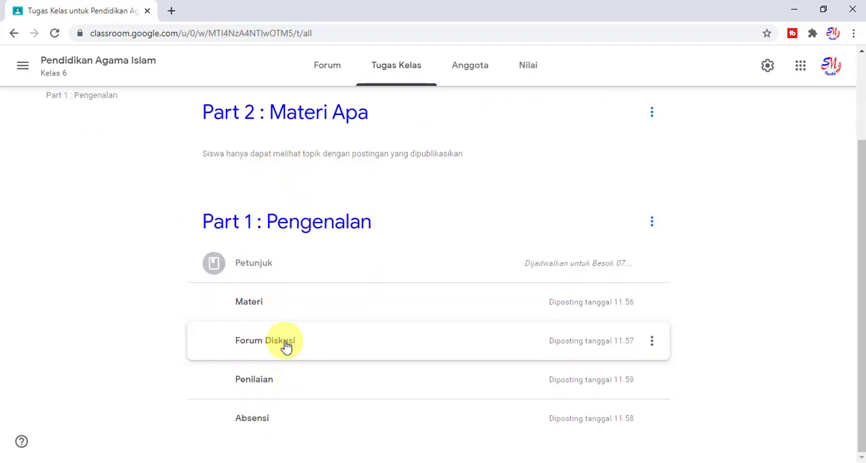
pyautogui.scroll(3, 264, 318)
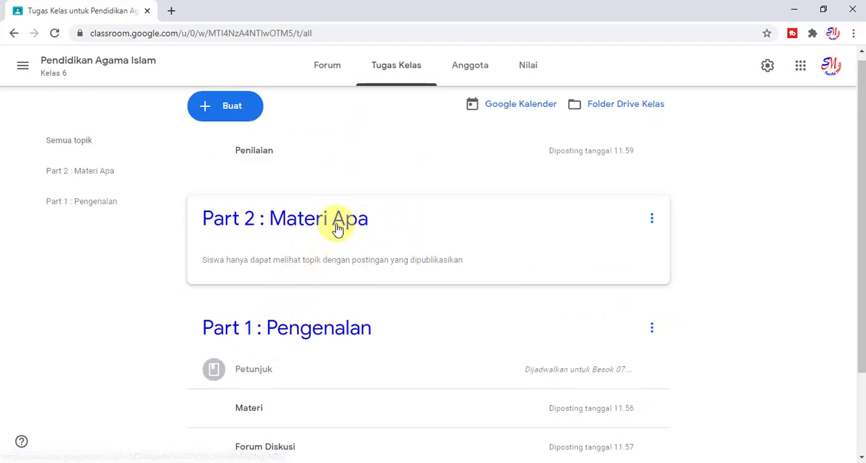
pyautogui.scroll(1, 248, 187)
# View the class Forum's posts, and return to Tugas Kelas to compare them with the layout by topic.
pyautogui.click(338, 72)
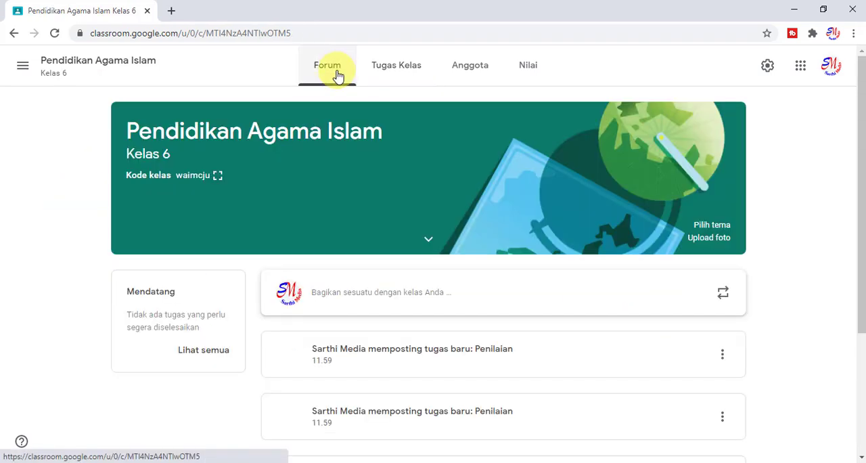
pyautogui.click(381, 63)
pyautogui.scroll(-3, 321, 248)
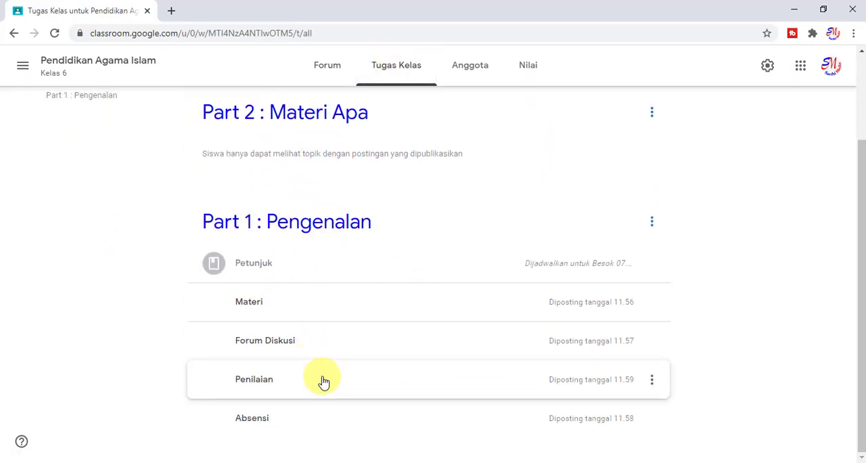
pyautogui.scroll(3, 387, 367)
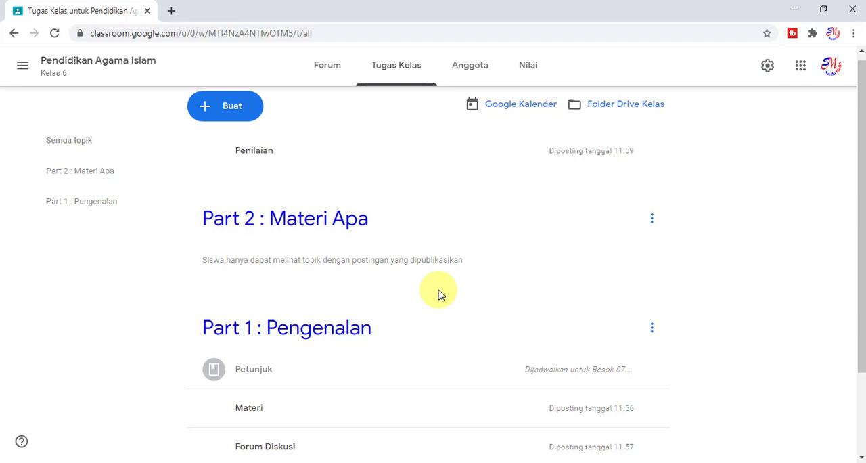
pyautogui.scroll(1, 443, 198)
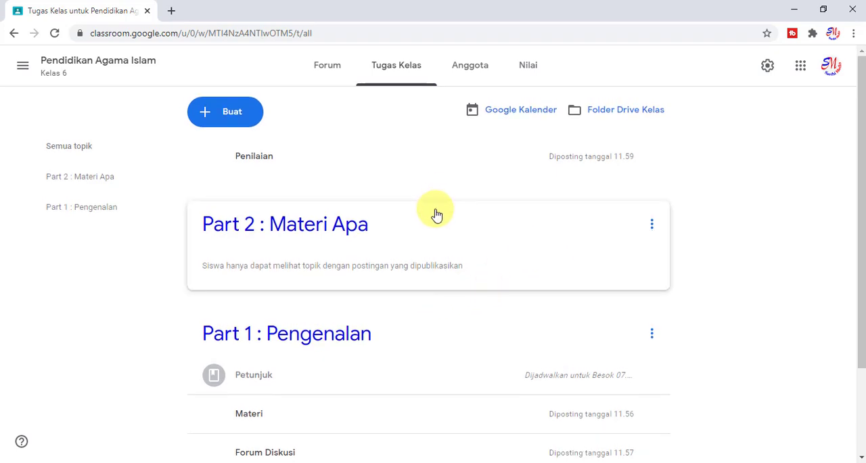